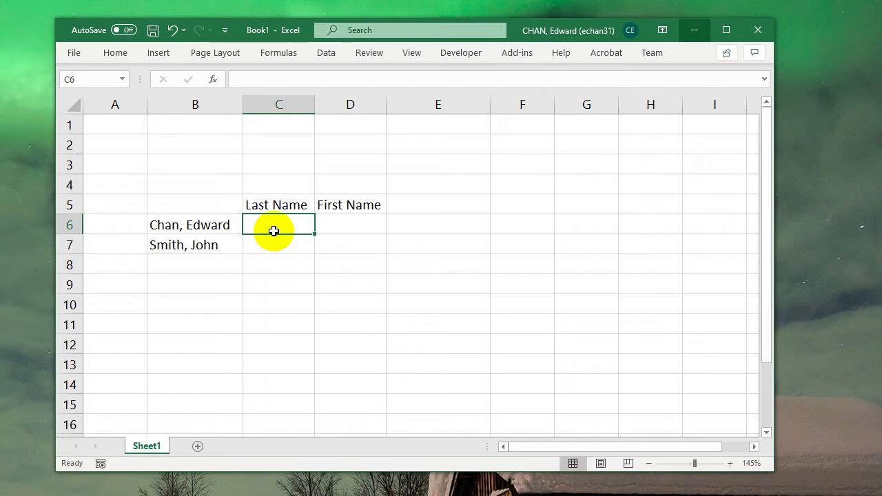
# - Move the Last Name and First Name headers from C5:D5 to G5:H5
pyautogui.moveTo(290, 211); pyautogui.dragTo(624, 207)
# - Enter a formula in C6 that finds the position of the letter d in B6: =SEARCH("d",B6)
pyautogui.click(282, 223)
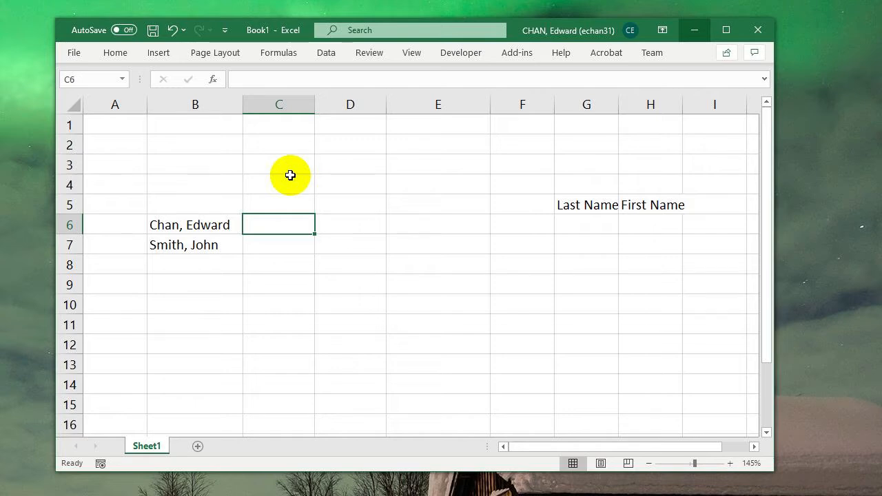
pyautogui.write('=searc')
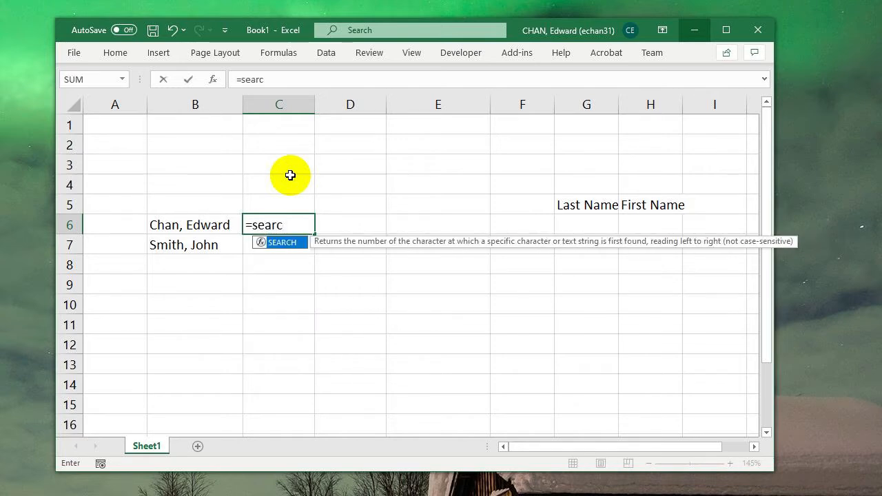
pyautogui.write('h')
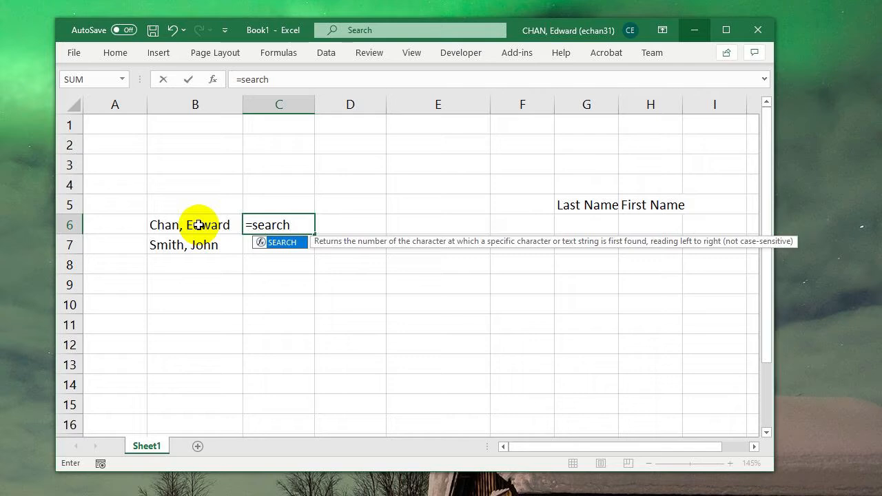
pyautogui.write('(')
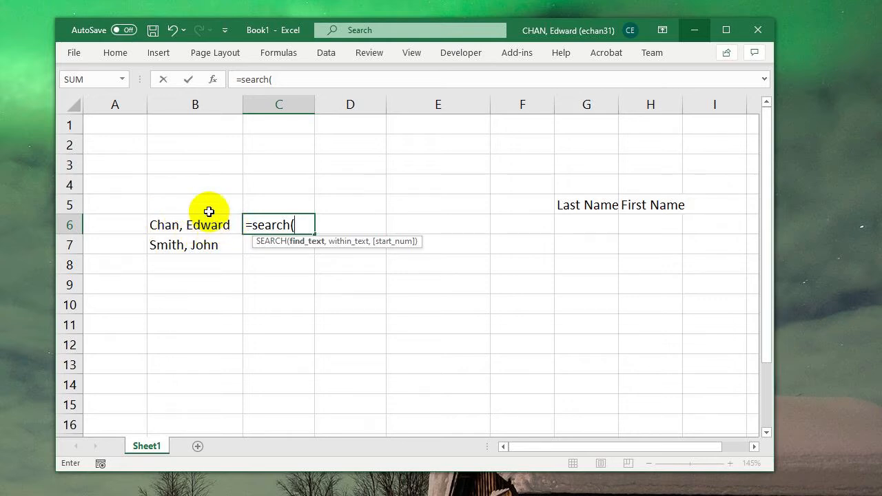
pyautogui.write('d",')
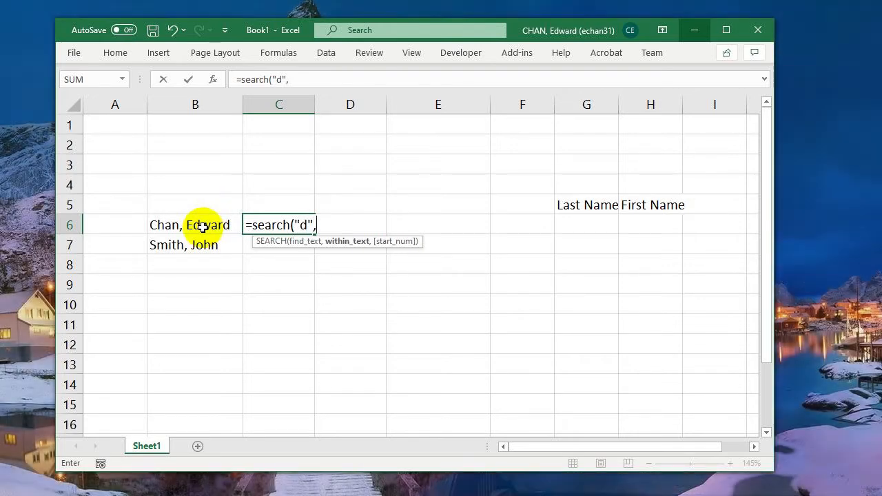
pyautogui.click(202, 227)
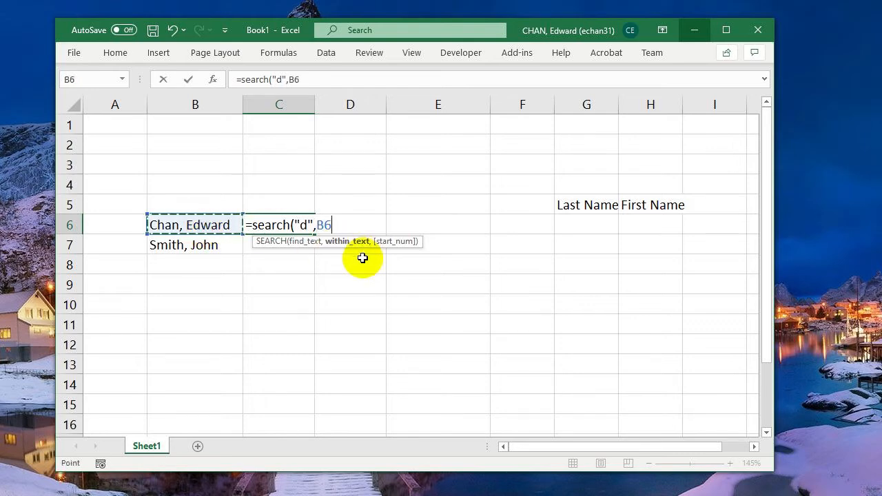
pyautogui.write(')')
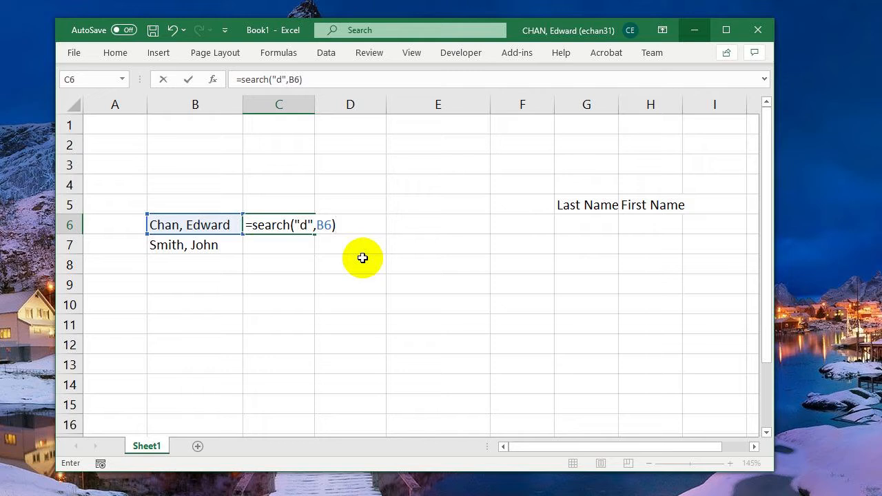
pyautogui.press('Return')
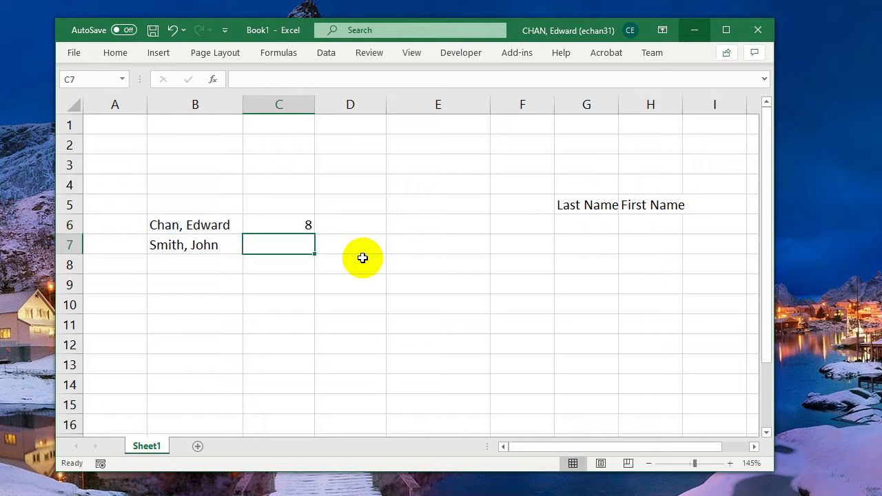
# - Change the search text in C6's formula to a comma, giving =SEARCH(",",B6)
pyautogui.click(307, 227)
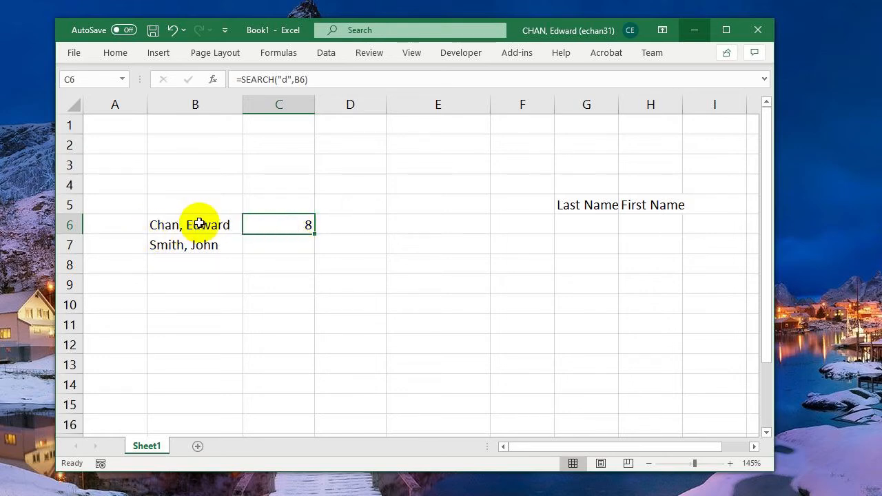
pyautogui.click(284, 78)
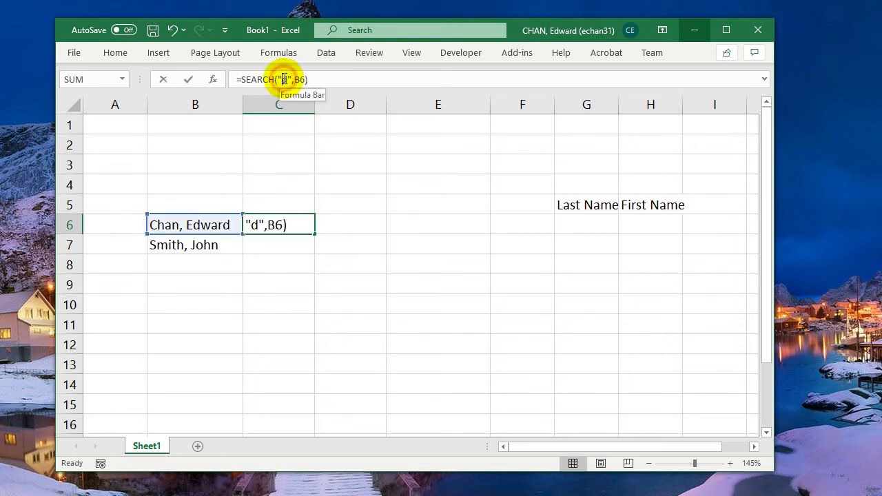
pyautogui.doubleClick(285, 79)
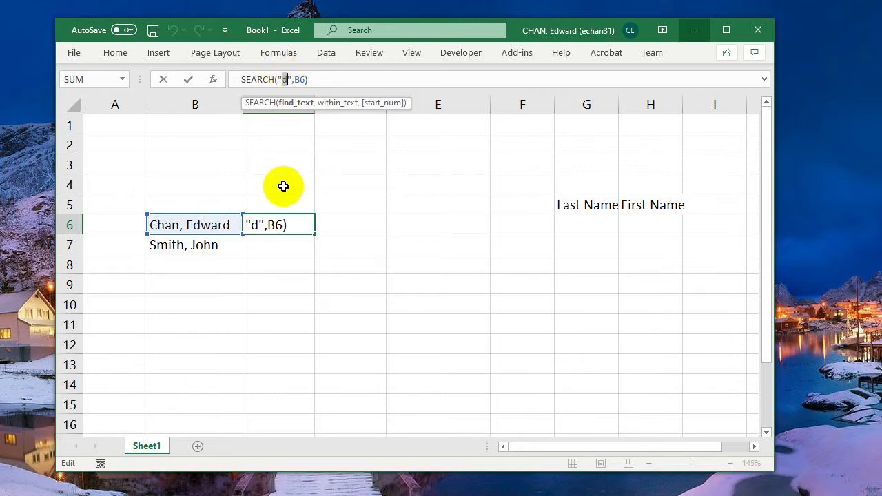
pyautogui.write(',')
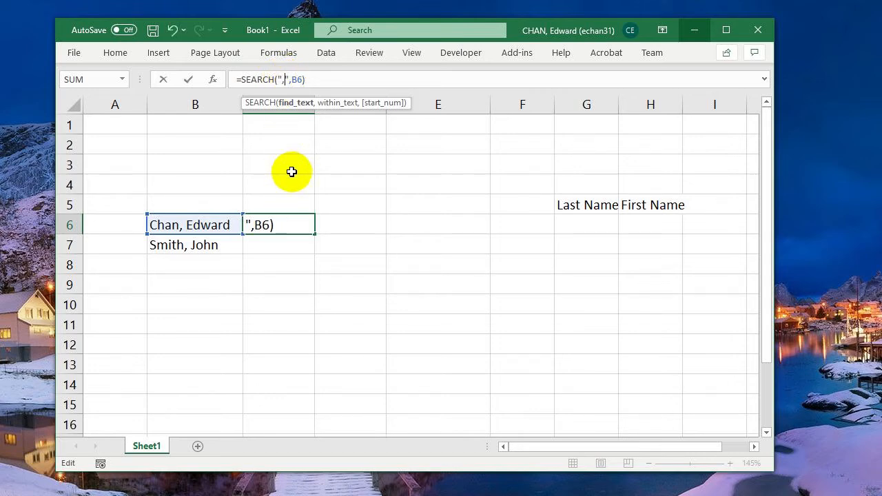
pyautogui.press('Return')
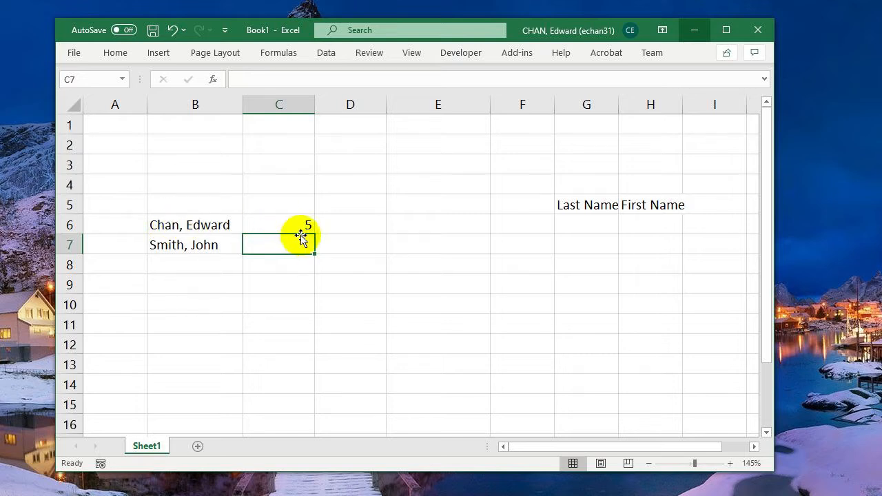
# - Enter =LEFT(B6,4) in D6 to extract the first four characters of the full name
pyautogui.click(334, 225)
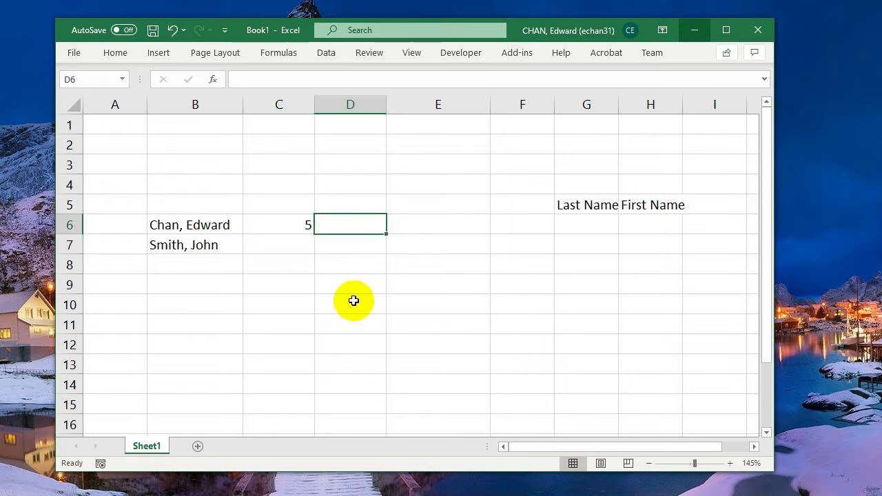
pyautogui.write('=')
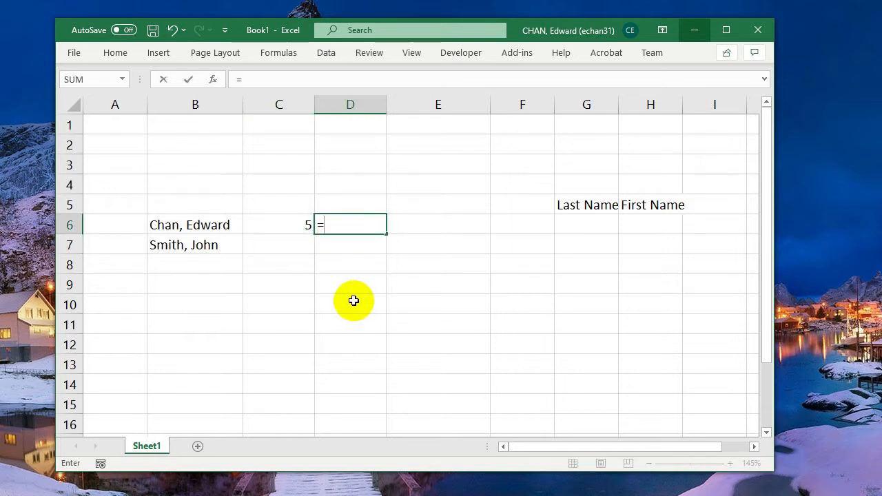
pyautogui.write('left')
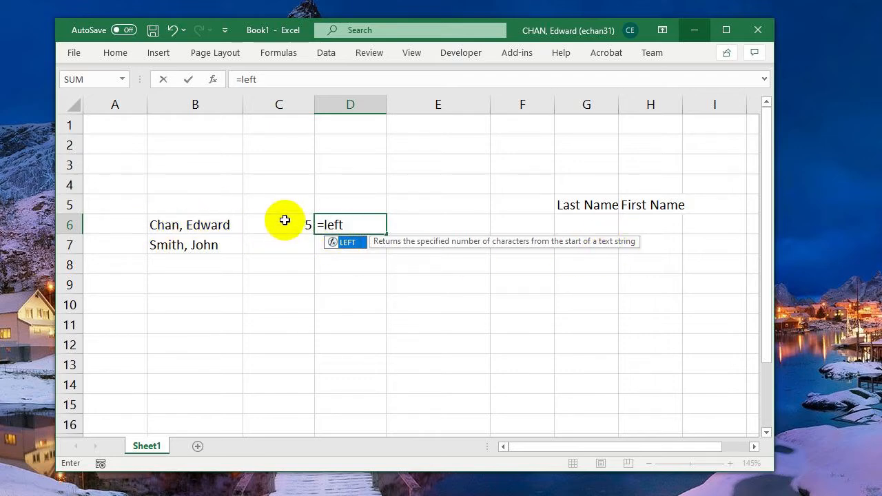
pyautogui.write('(')
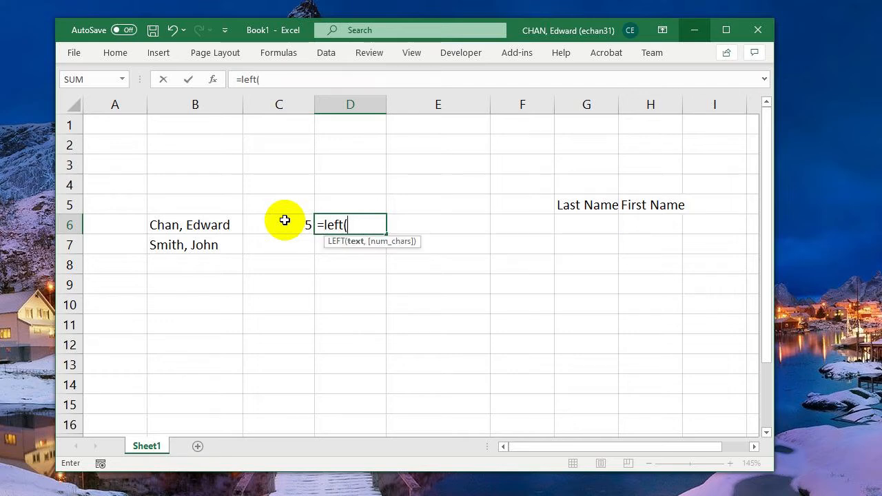
pyautogui.click(186, 227)
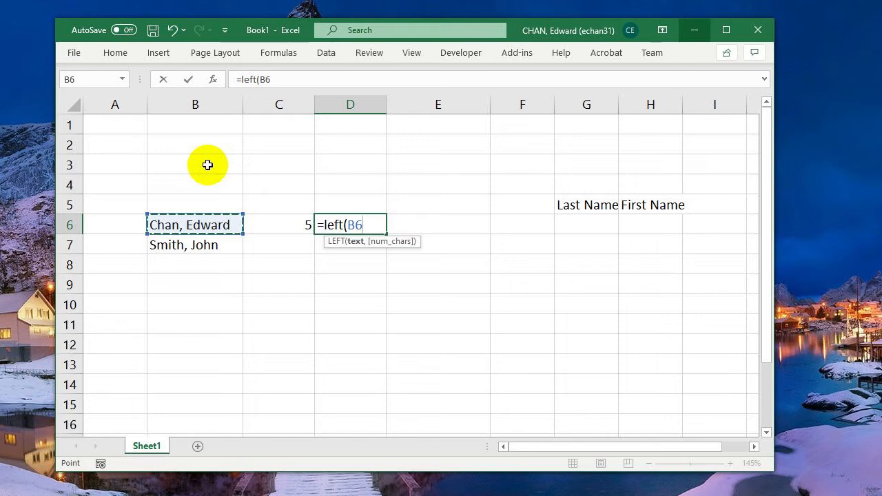
pyautogui.write(',4')
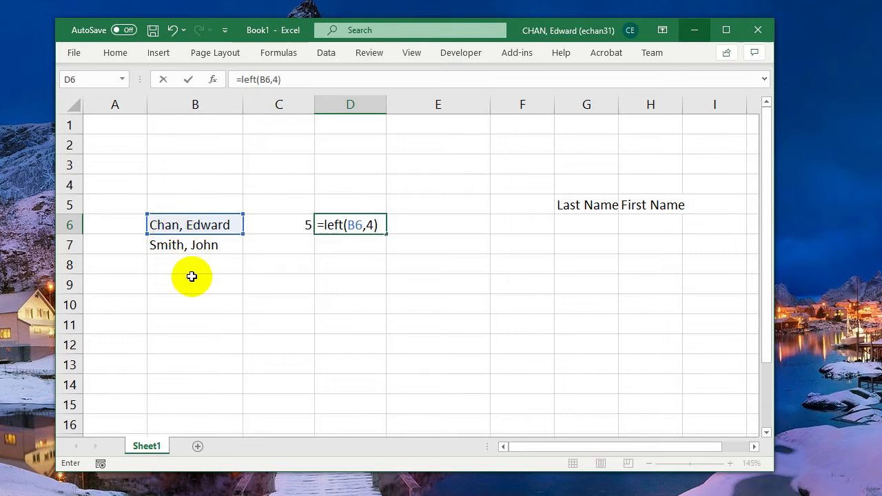
pyautogui.press('Return')
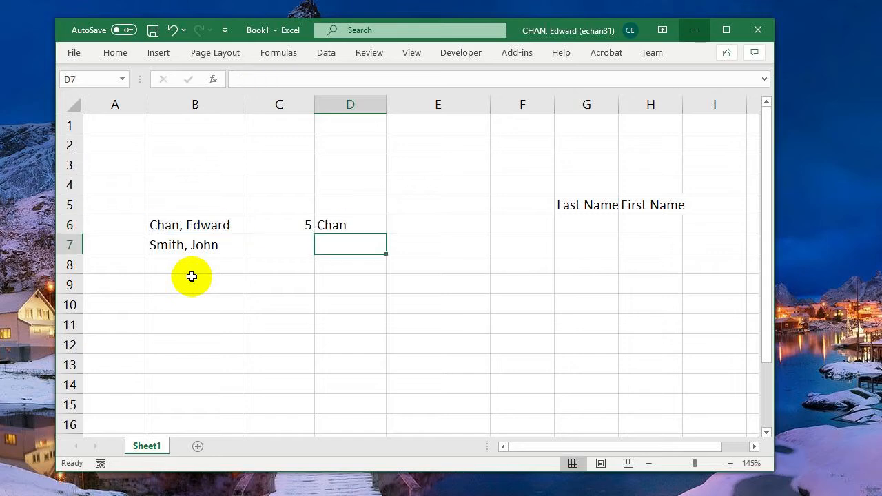
# - Try filling the fixed-length LEFT formula from D6 down to D7, and clear D7
pyautogui.press('Up')
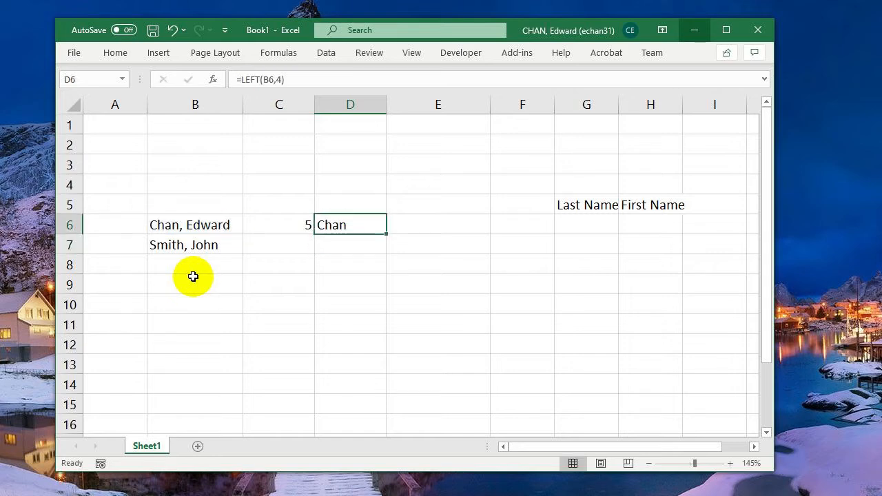
pyautogui.click(281, 80)
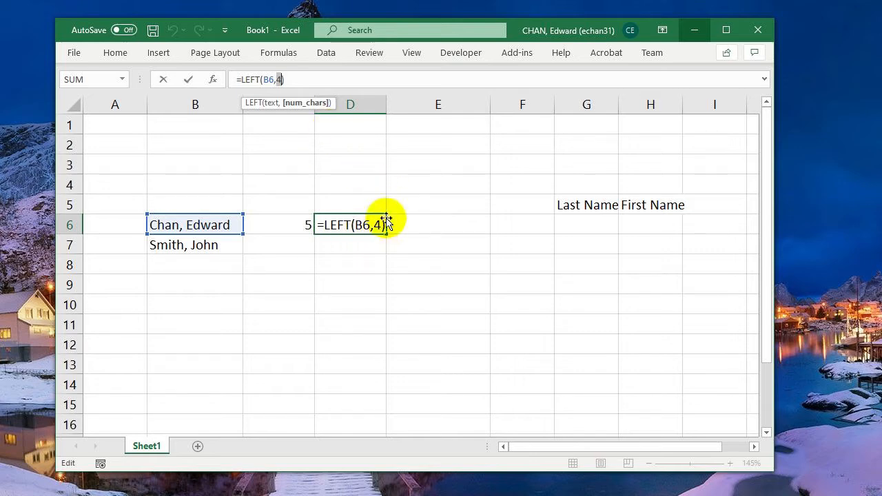
pyautogui.hotkey('ctrl', 'Return')
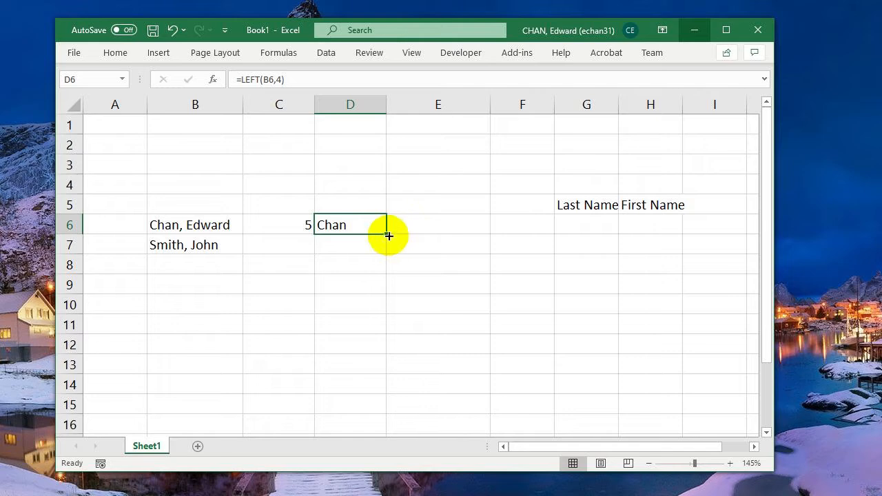
pyautogui.moveTo(388, 235); pyautogui.dragTo(388, 253)
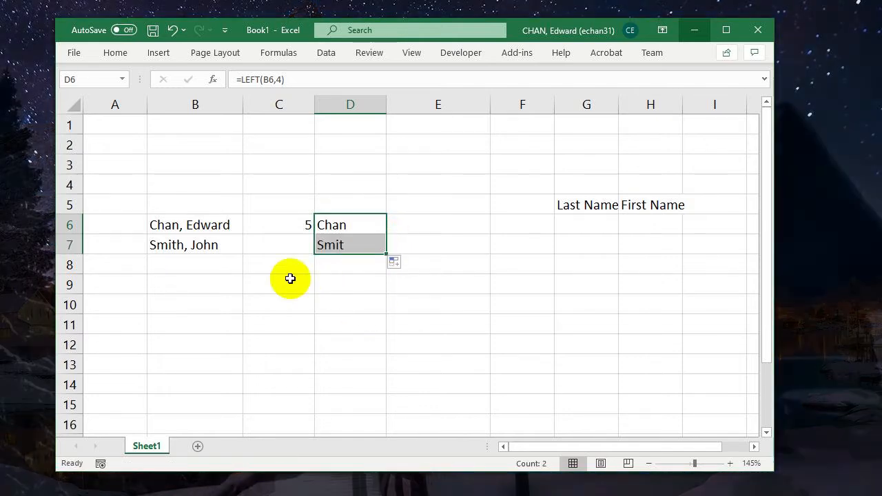
pyautogui.click(337, 251)
pyautogui.press('Delete')
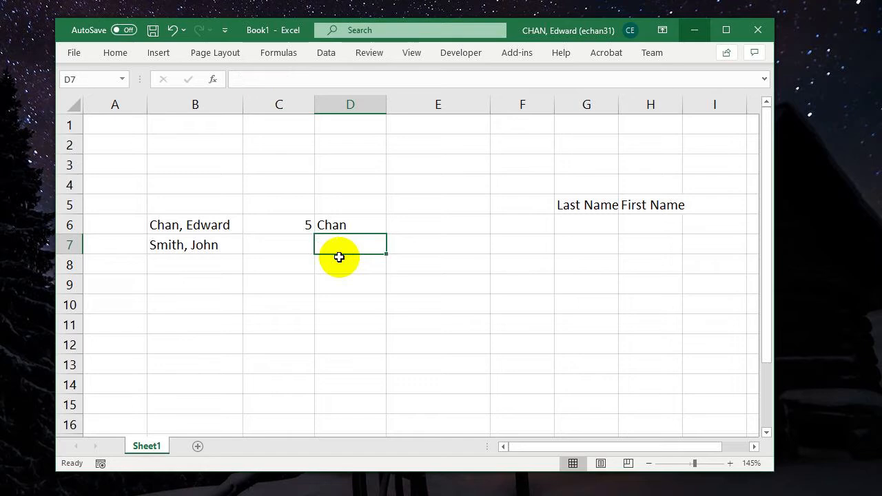
# - Replace the fixed character count in D6's formula with C6-1, giving =LEFT(B6,C6-1)
pyautogui.press('Up')
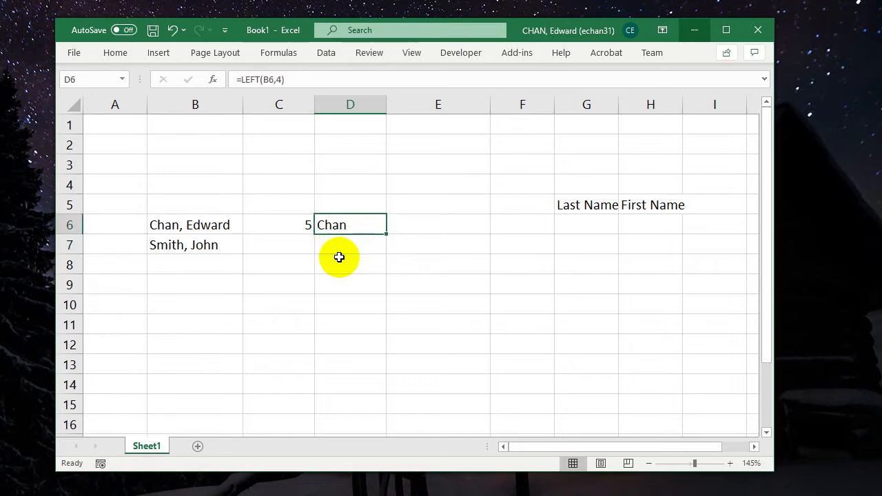
pyautogui.click(279, 79)
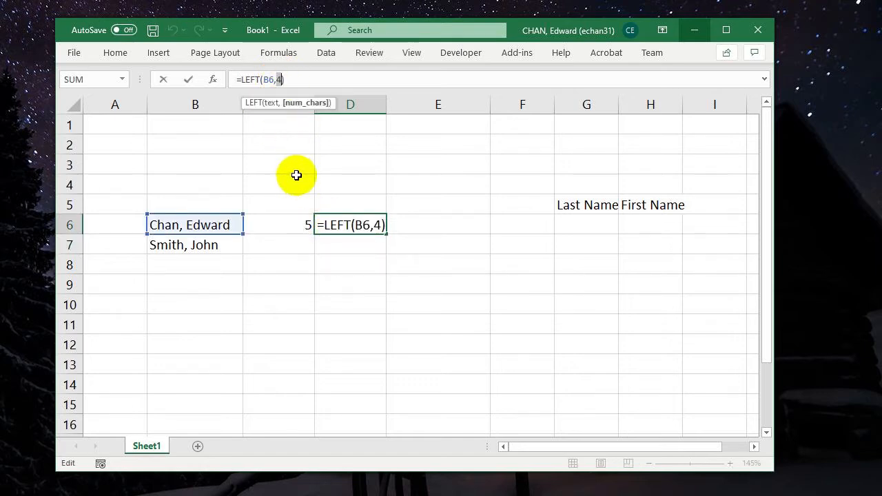
pyautogui.doubleClick(377, 224)
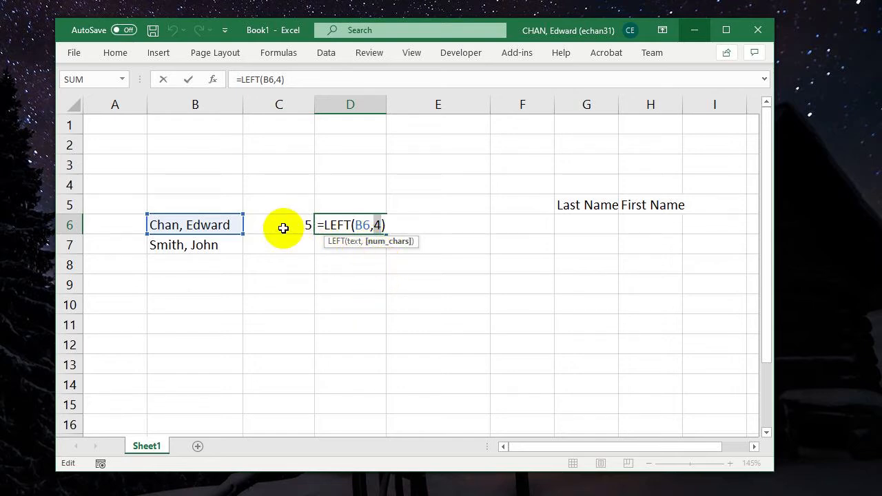
pyautogui.click(283, 227)
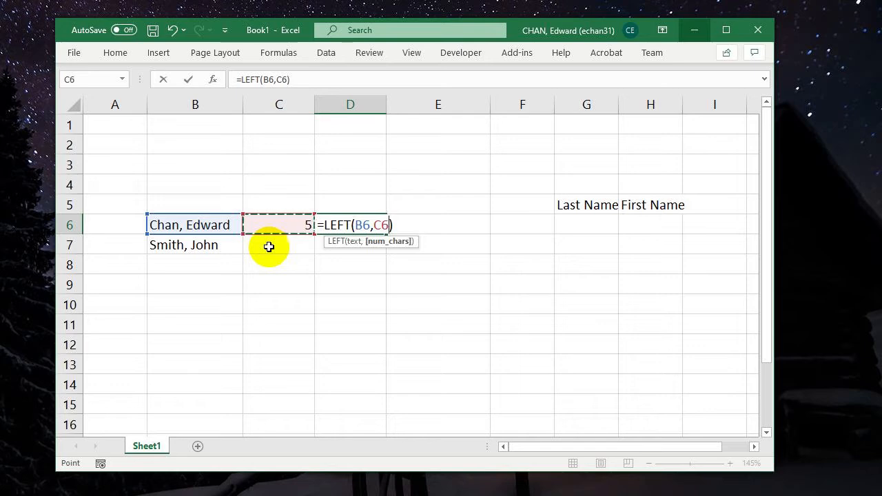
pyautogui.write('-1')
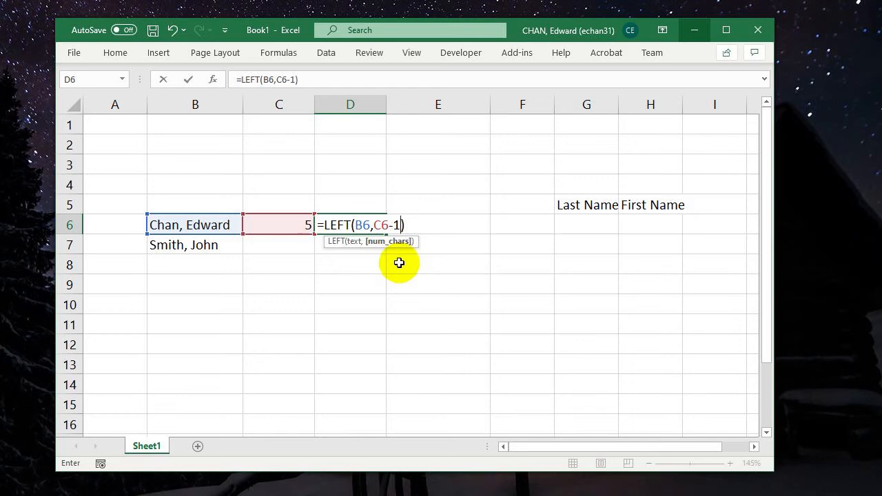
pyautogui.press('Return')
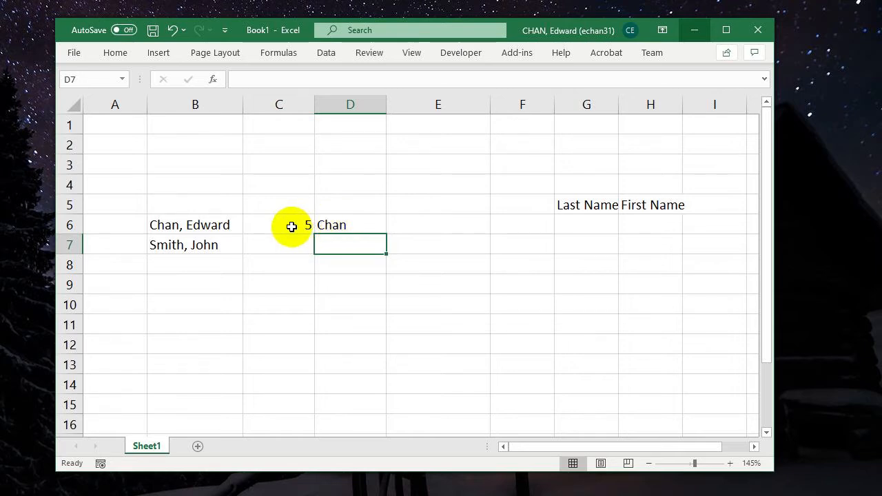
# - Fill the SEARCH and LEFT formulas from C6:D6 down to row 7, and check the formulas in D6 and D7
pyautogui.moveTo(292, 227); pyautogui.dragTo(386, 255)
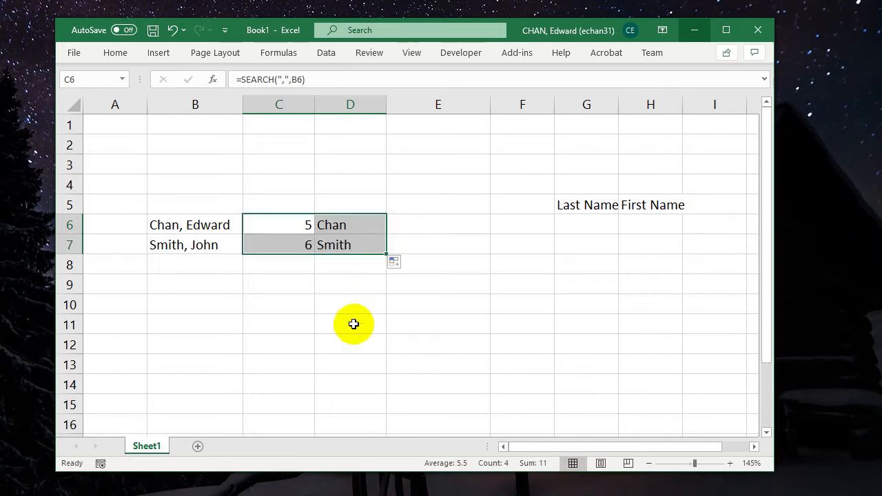
pyautogui.click(338, 245)
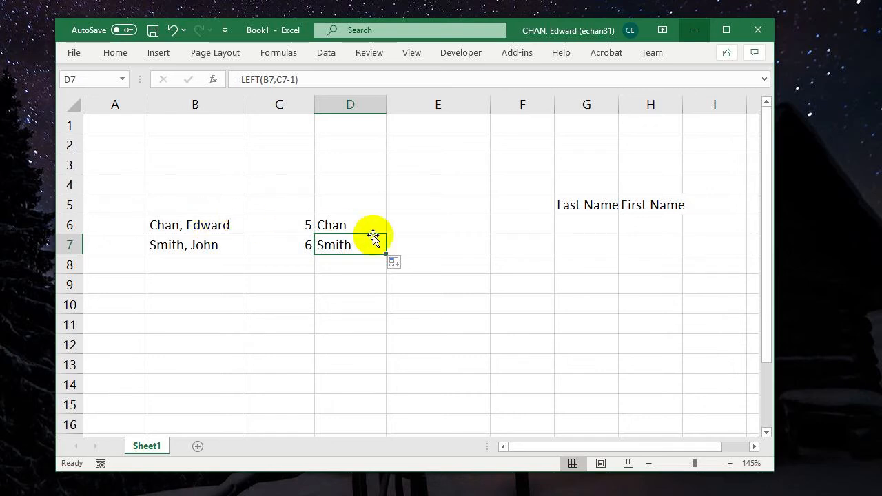
pyautogui.click(342, 225)
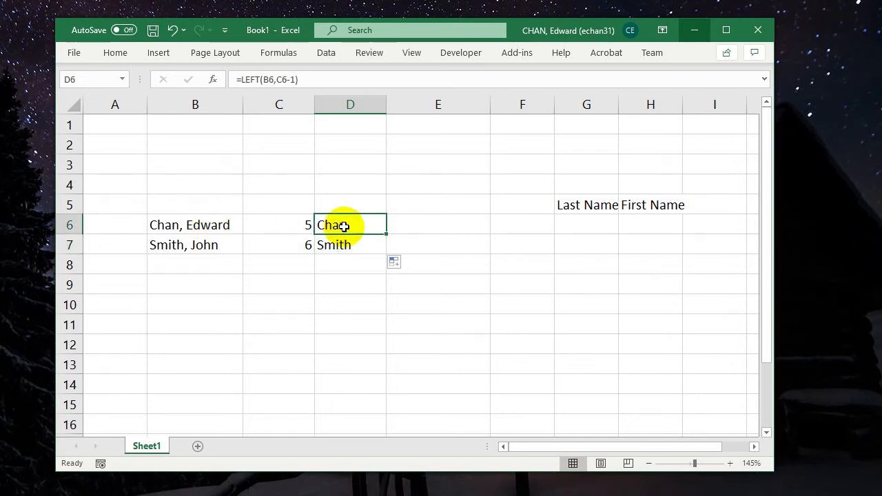
pyautogui.click(345, 245)
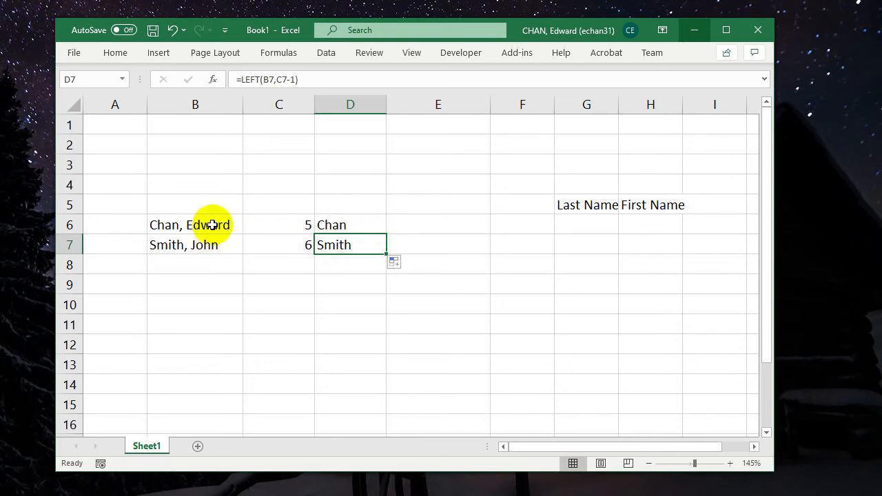
# - Enter =LEN(B6) in E6 to count the characters of the full name
pyautogui.click(449, 226)
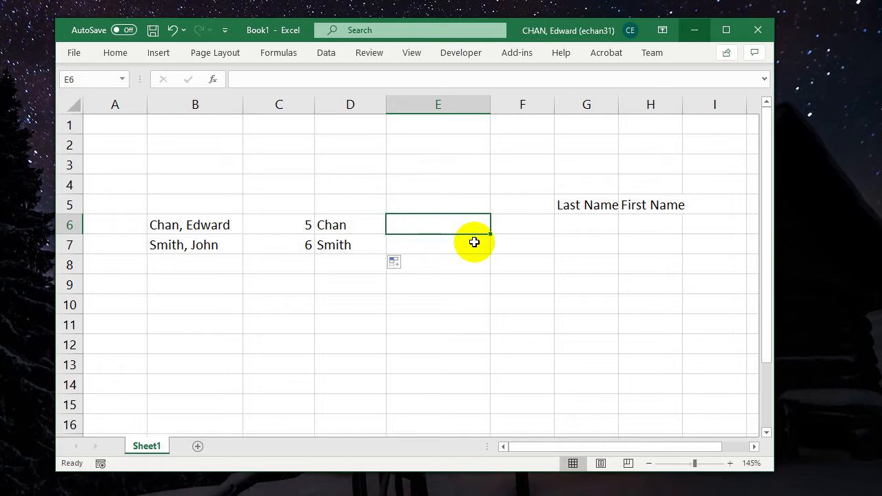
pyautogui.write('=len')
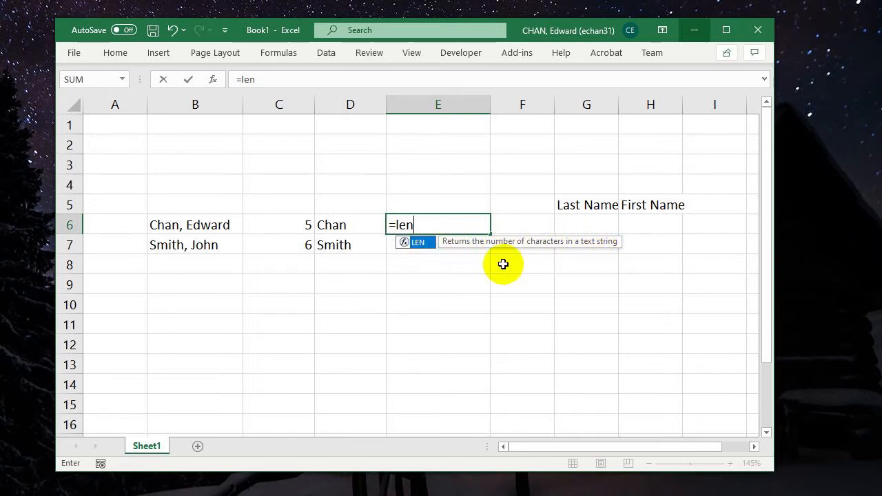
pyautogui.write('(')
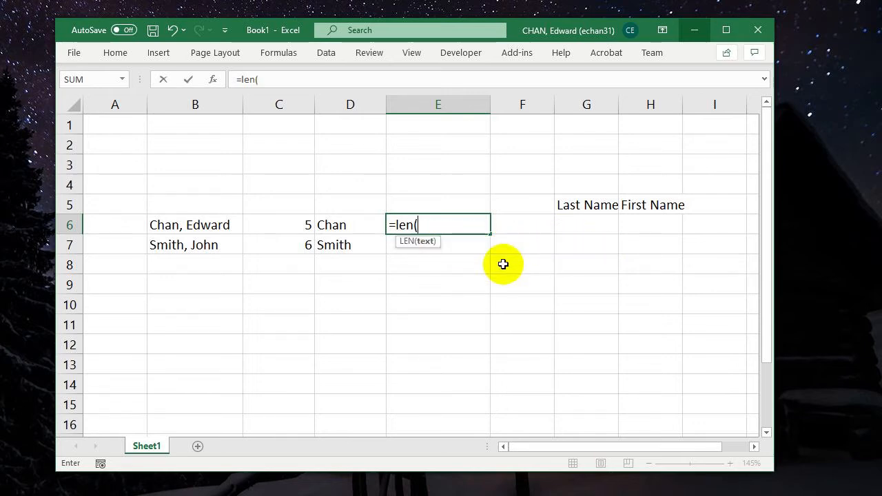
pyautogui.click(225, 226)
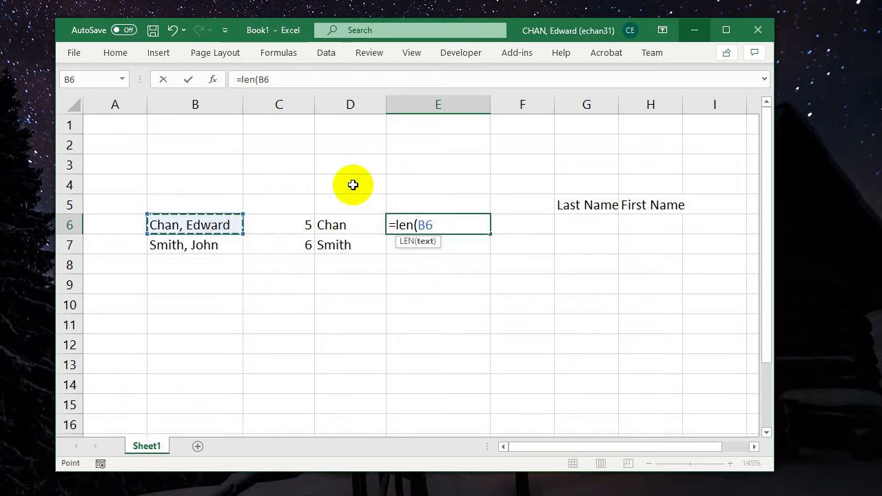
pyautogui.write(')')
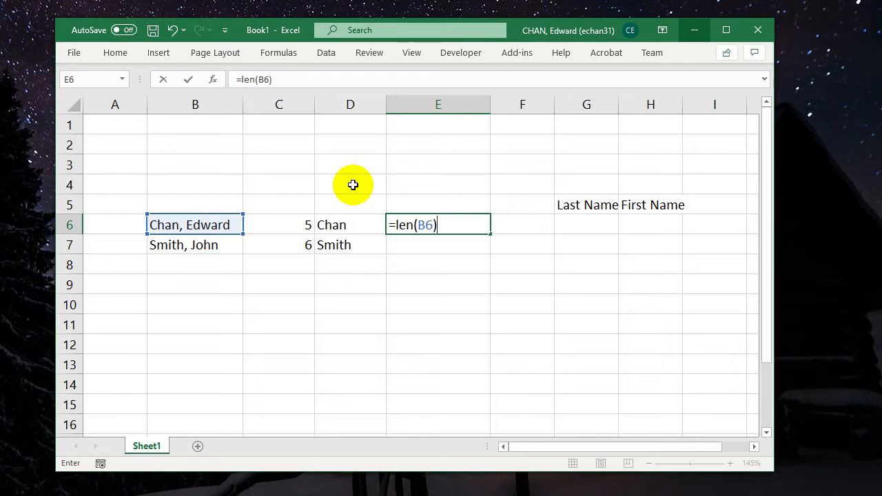
pyautogui.press('Return')
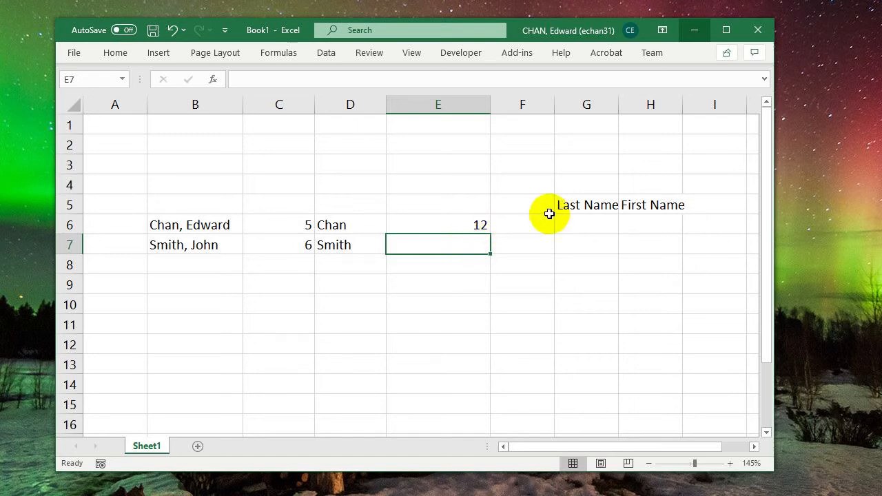
# - Move the Last Name header to D5 and the First Name header to I5
pyautogui.moveTo(567, 205); pyautogui.dragTo(355, 207)
pyautogui.click(596, 207)
pyautogui.click(646, 215)
pyautogui.click(461, 201)
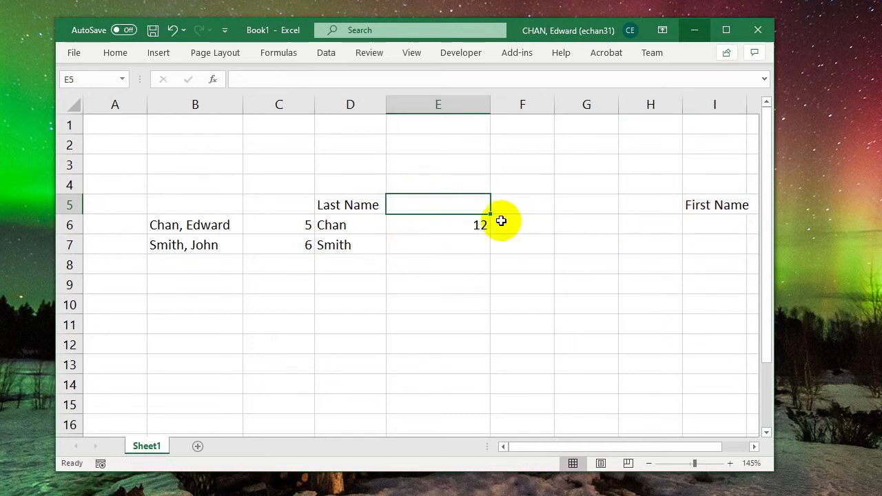
# - Narrow columns E and C to fit their short numeric values
pyautogui.click(509, 224)
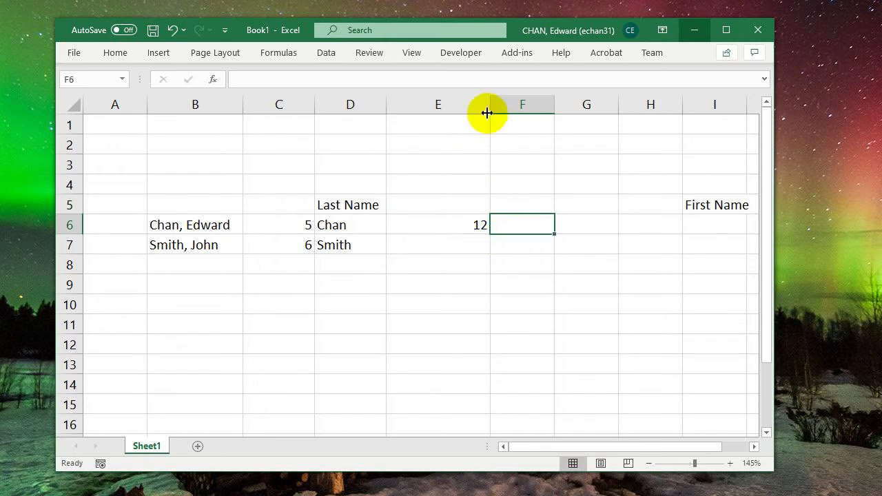
pyautogui.moveTo(488, 110); pyautogui.dragTo(412, 108)
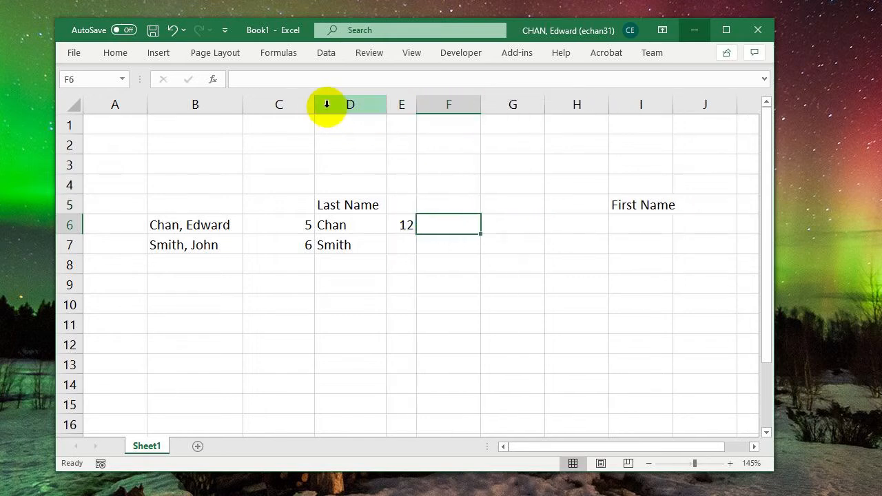
pyautogui.moveTo(315, 107); pyautogui.dragTo(271, 108)
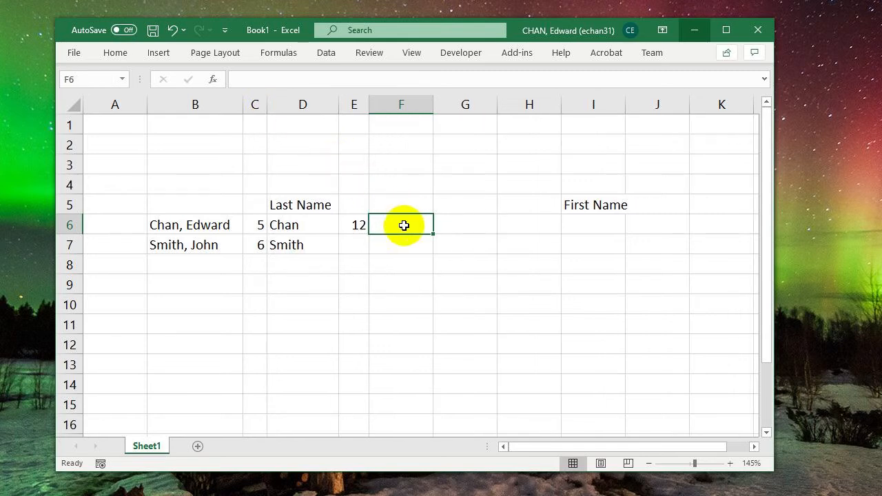
# - Enter =RIGHT(B6,6) in F6 to extract the last six characters of the full name
pyautogui.click(363, 229)
pyautogui.click(399, 229)
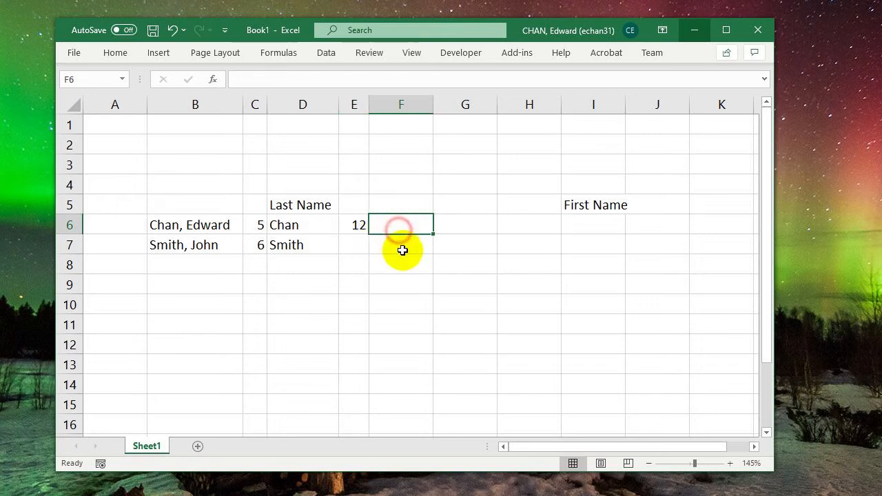
pyautogui.write('=')
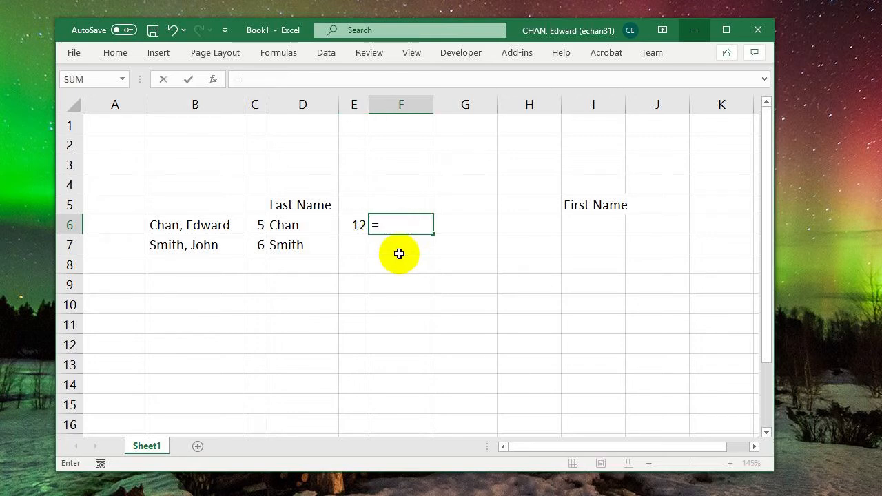
pyautogui.write('right(')
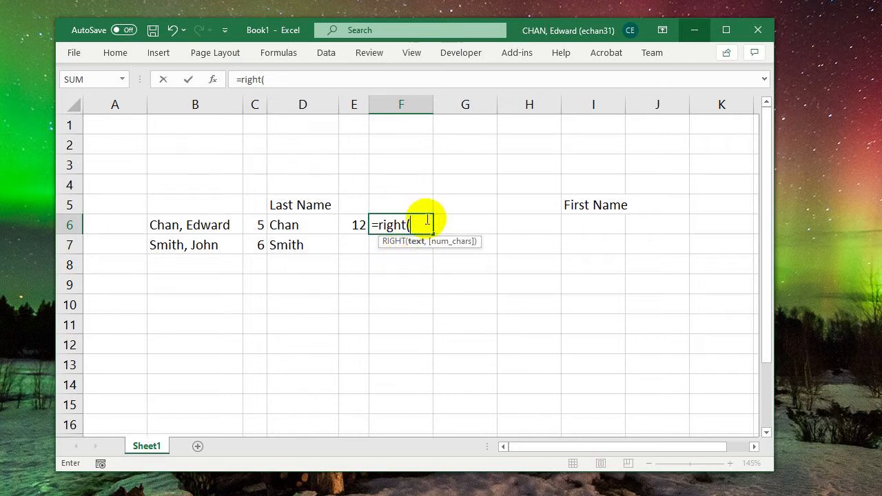
pyautogui.click(205, 226)
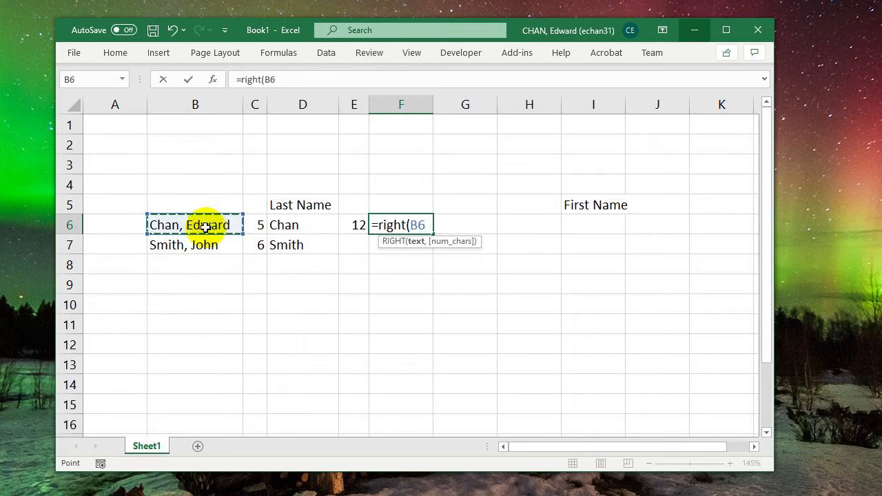
pyautogui.write(',')
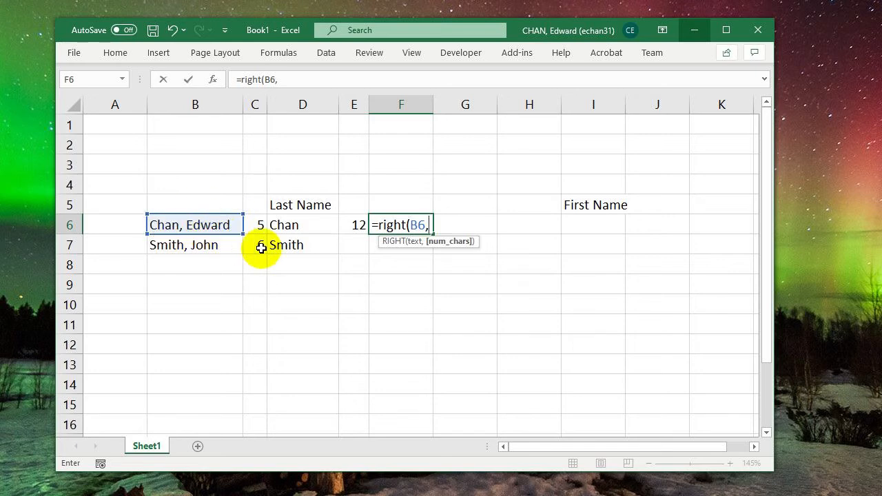
pyautogui.write('6)')
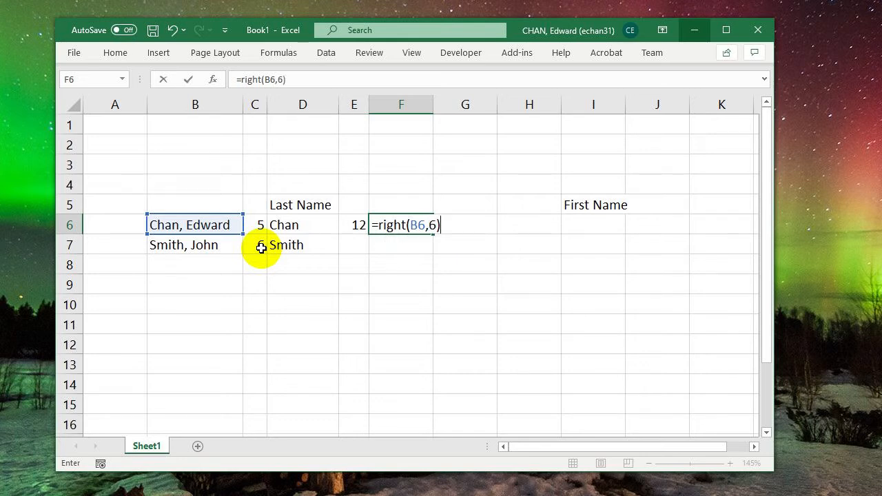
pyautogui.press('Return')
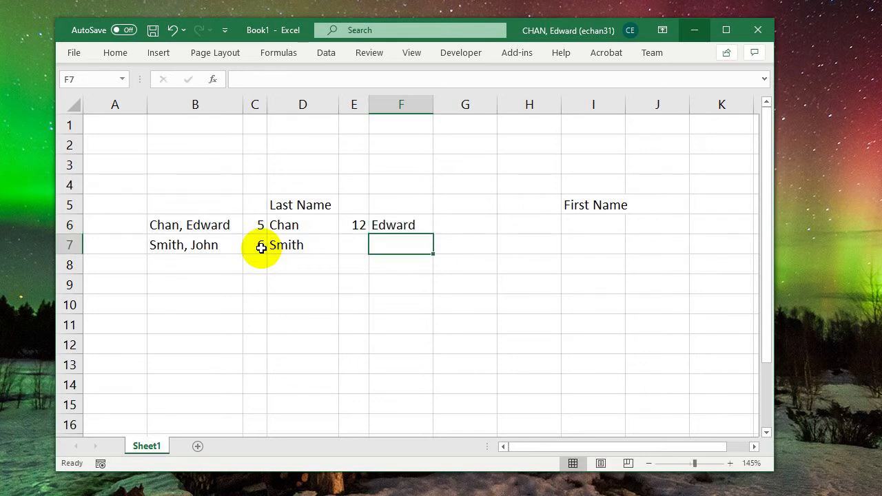
# - Try filling the fixed-length RIGHT formula from F6 down to F7, and clear F7
pyautogui.click(393, 221)
pyautogui.moveTo(433, 233); pyautogui.dragTo(422, 246)
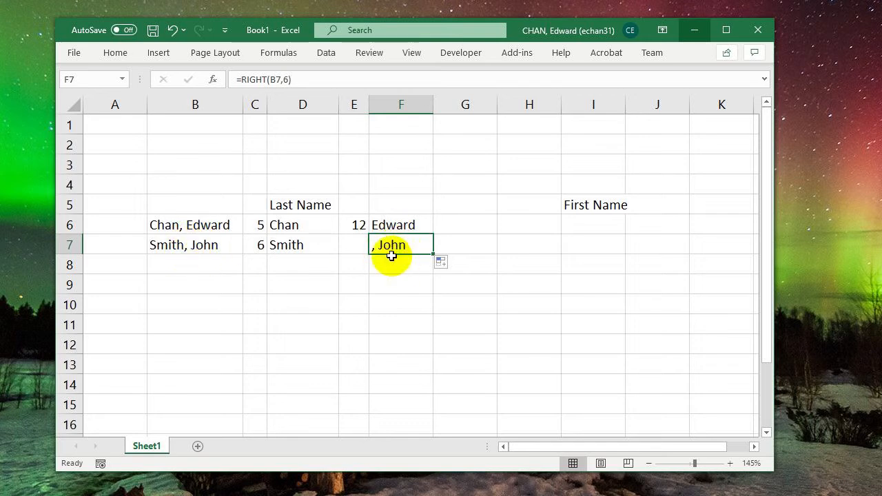
pyautogui.press('Delete')
pyautogui.press('Up')
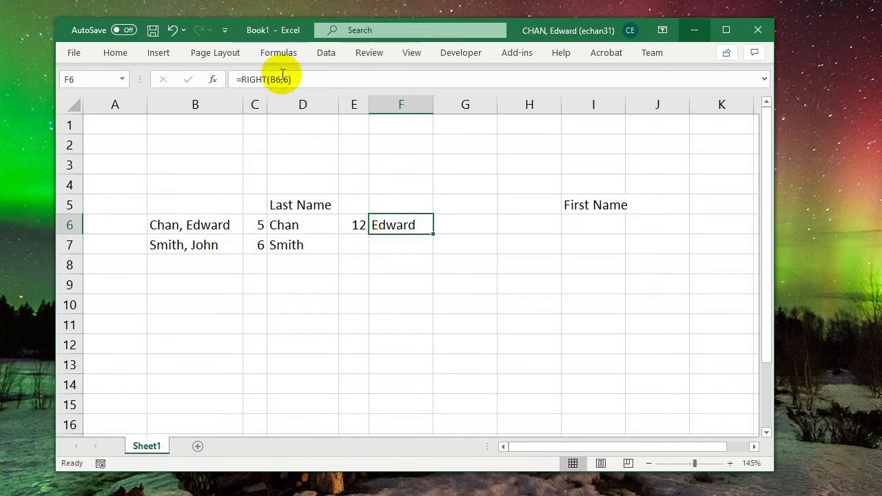
# - Replace the fixed character count in F6's formula with E6-C6-1, giving =RIGHT(B6,E6-C6-1)
pyautogui.click(284, 78)
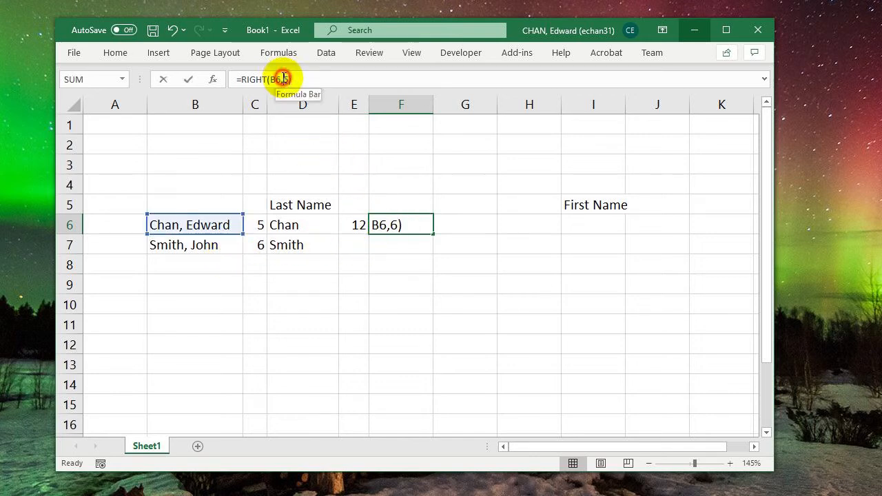
pyautogui.click(393, 227)
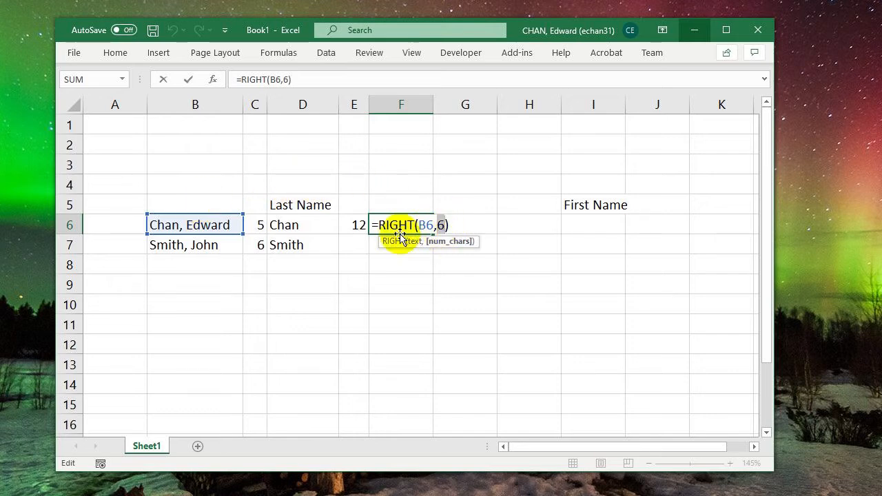
pyautogui.press('BackSpace')
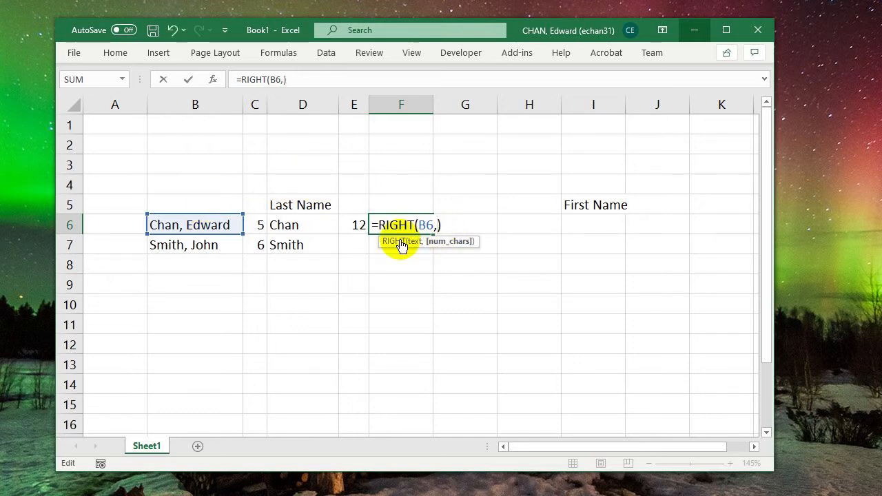
pyautogui.click(352, 225)
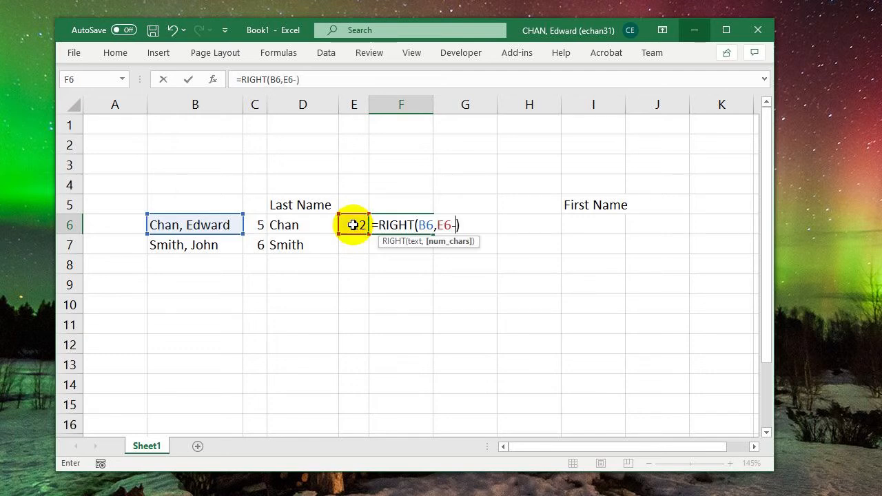
pyautogui.click(261, 225)
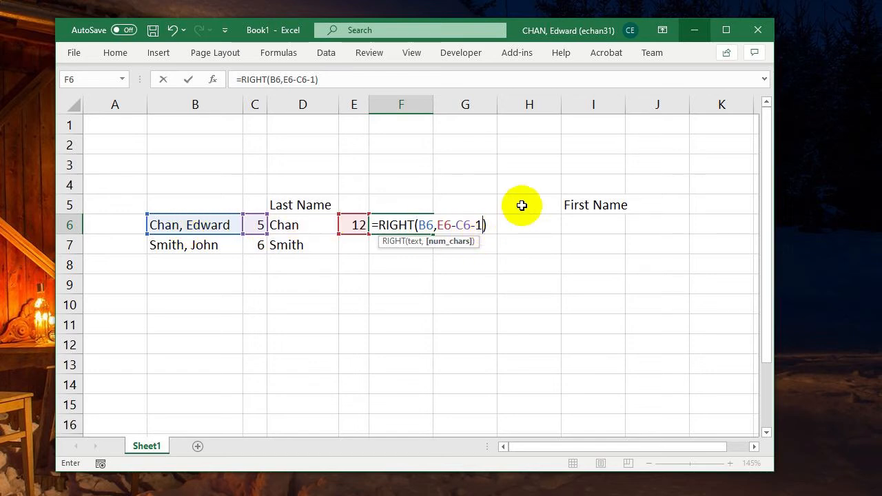
pyautogui.hotkey('ctrl', 'Return')
pyautogui.press('Down')
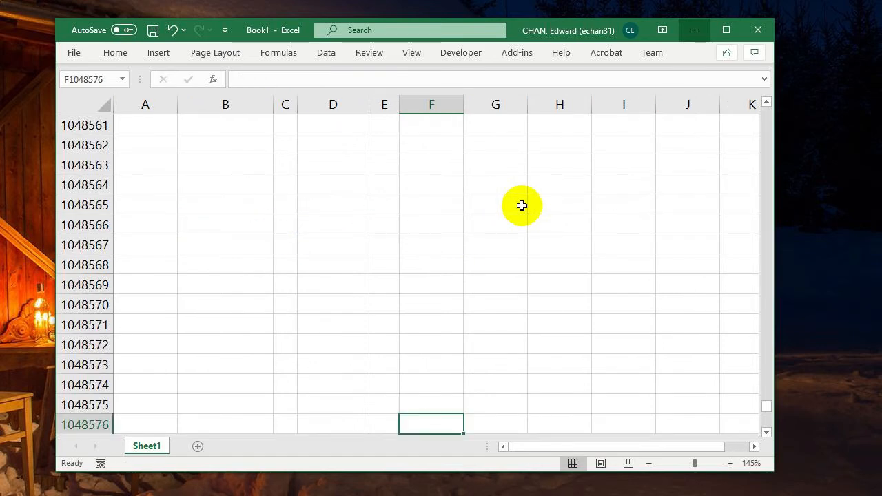
pyautogui.press('Up')
pyautogui.press('Home')
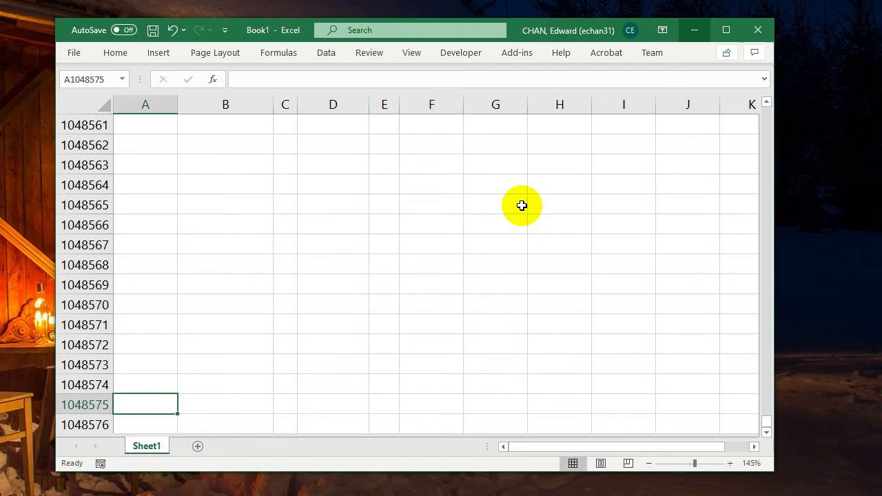
pyautogui.hotkey('ctrl', 'Home')
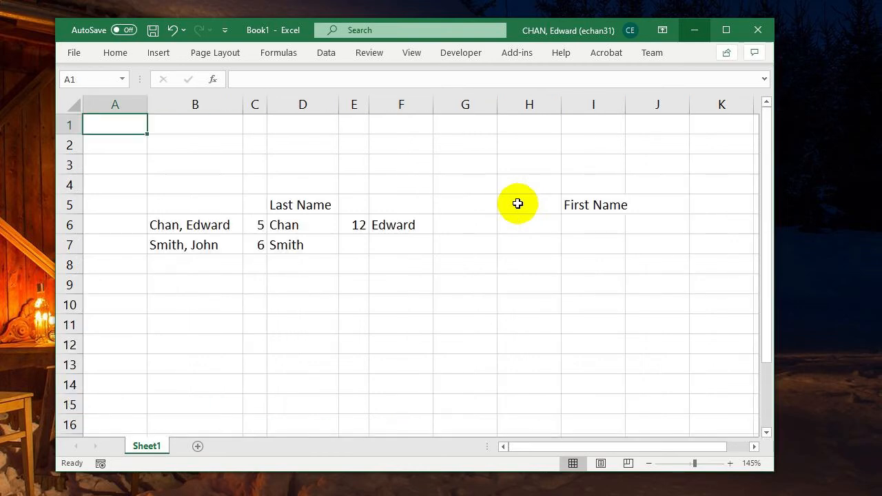
# - Fill the LEN and RIGHT formulas from E6:F6 down to row 7
pyautogui.click(426, 232)
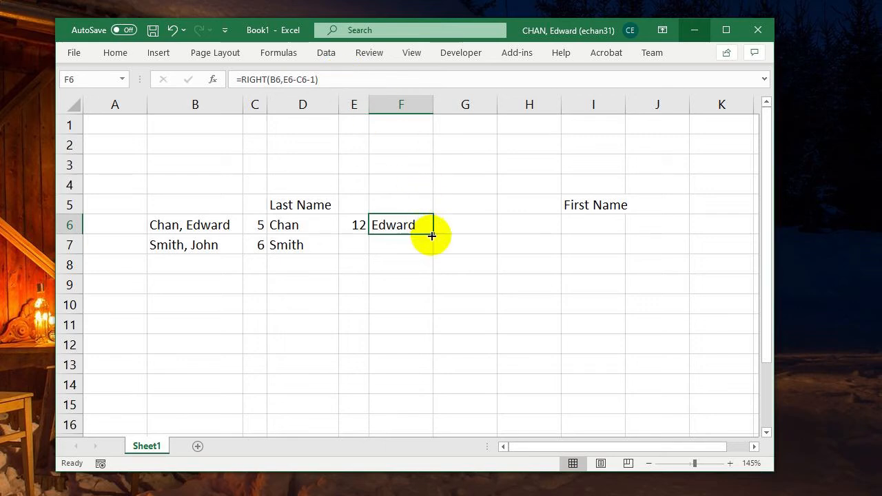
pyautogui.click(366, 222)
pyautogui.moveTo(366, 222)
pyautogui.mouseDown()
pyautogui.moveTo(429, 228)
pyautogui.moveTo(431, 250)
pyautogui.mouseUp()
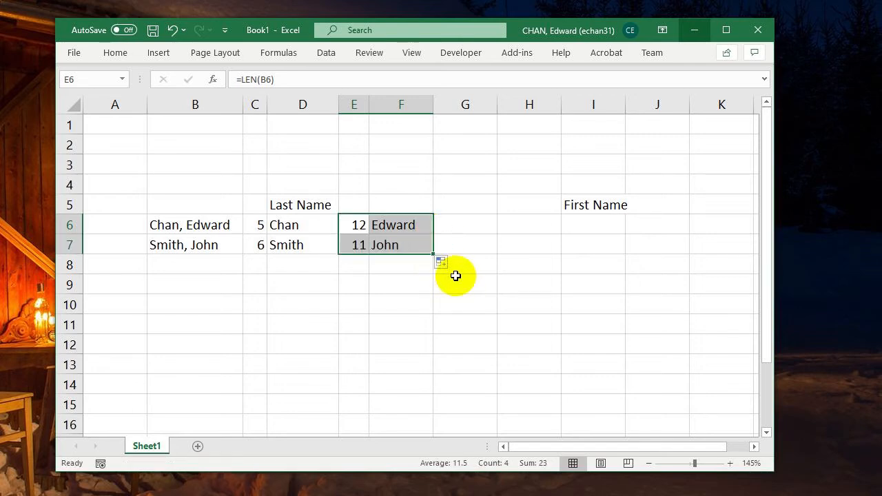
# - Move the First Name header from I5 to F5, and check the formula in F6
pyautogui.click(592, 207)
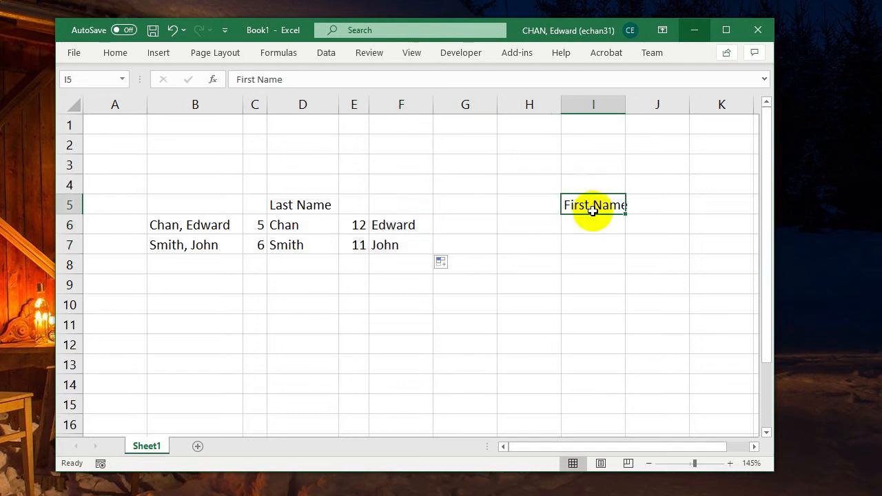
pyautogui.moveTo(596, 215); pyautogui.dragTo(409, 209)
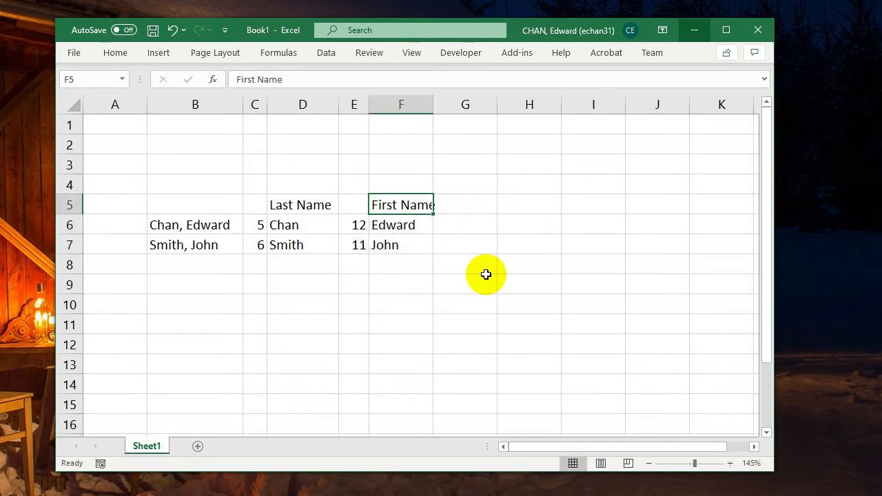
pyautogui.click(386, 226)
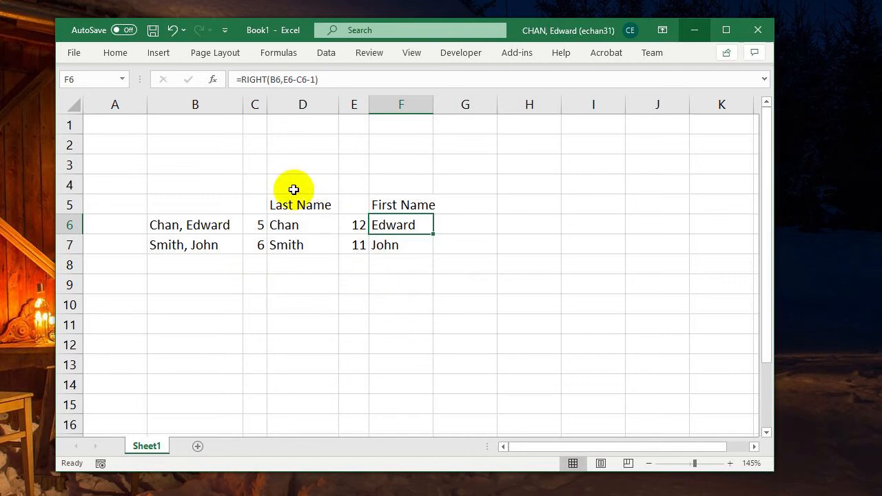
# - Hide helper columns C and E so only the full names, last names and first names are shown
pyautogui.click(256, 104)
pyautogui.click(353, 104)
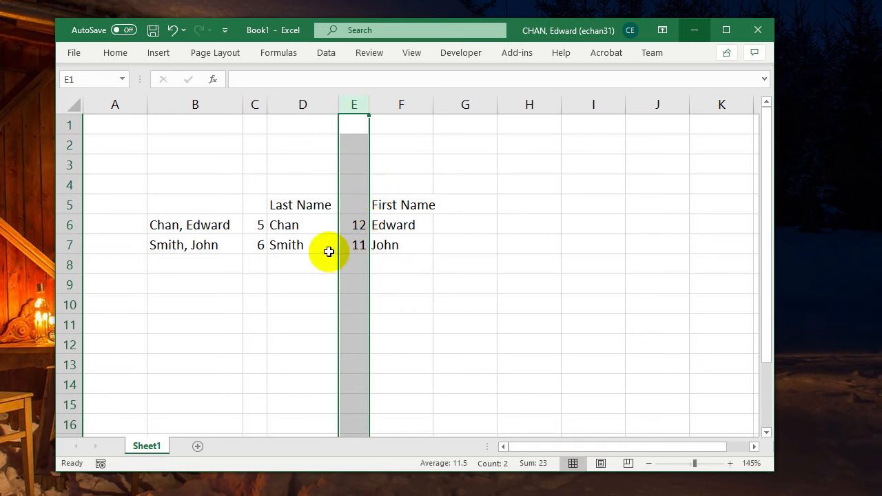
pyautogui.click(256, 103)
pyautogui.rightClick(257, 104)
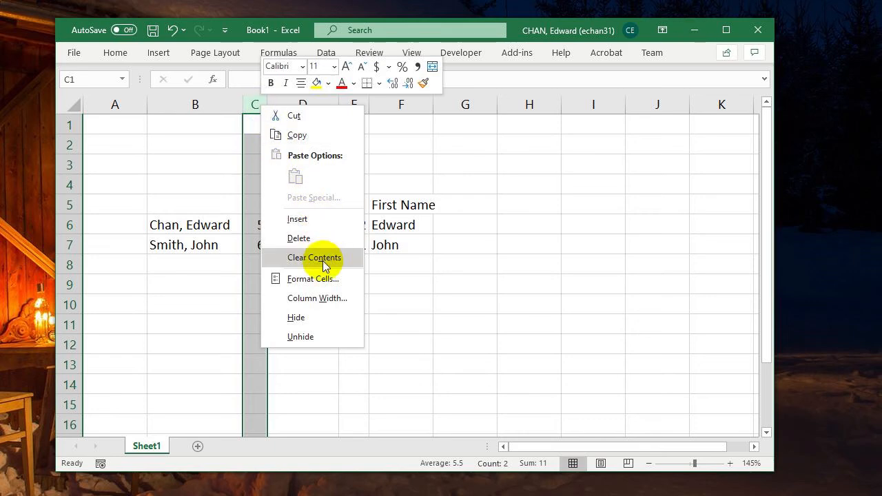
pyautogui.click(316, 317)
pyautogui.click(321, 102)
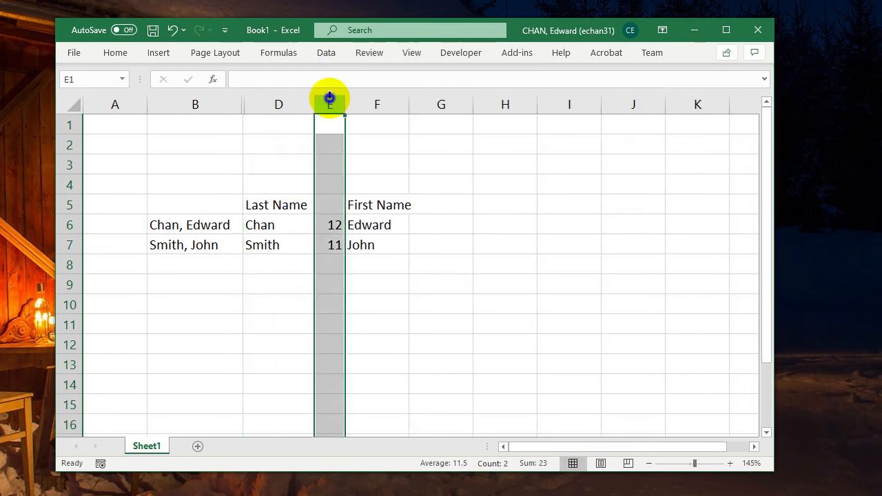
pyautogui.rightClick(329, 100)
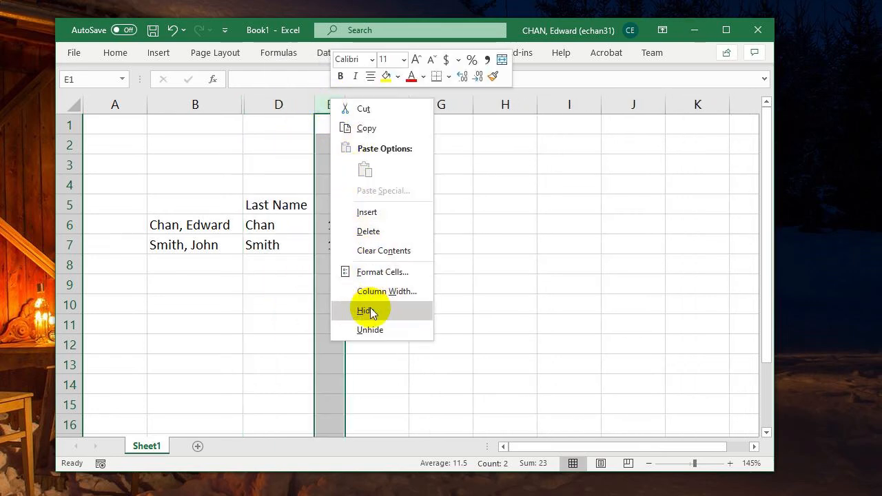
pyautogui.click(369, 310)
pyautogui.click(350, 210)
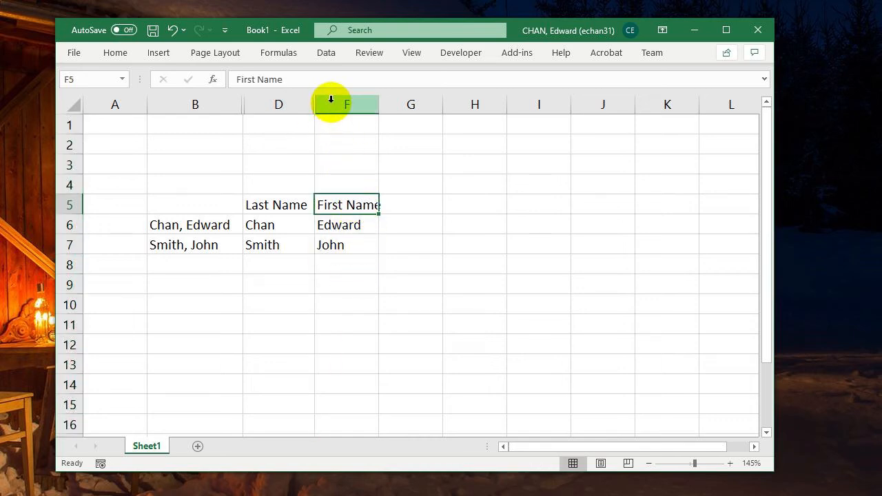
# - Unhide helper columns C and E within the range of columns B to F
pyautogui.moveTo(335, 103); pyautogui.dragTo(235, 104)
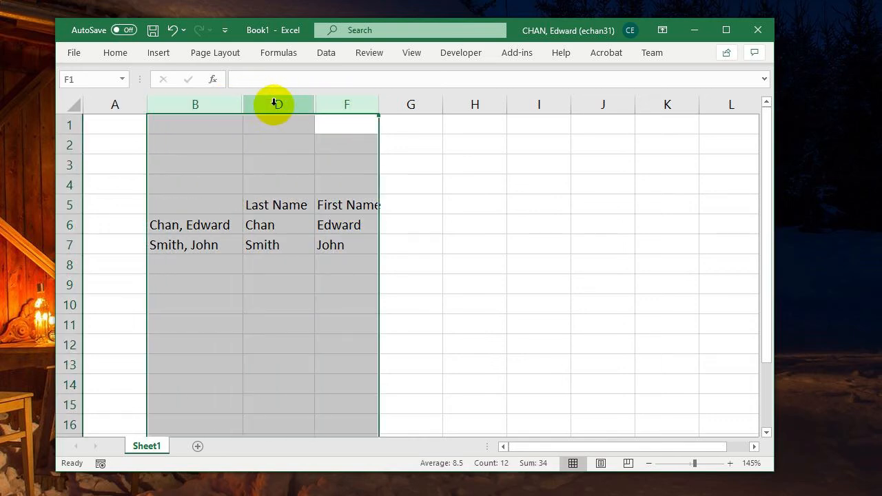
pyautogui.rightClick(274, 104)
pyautogui.click(216, 104)
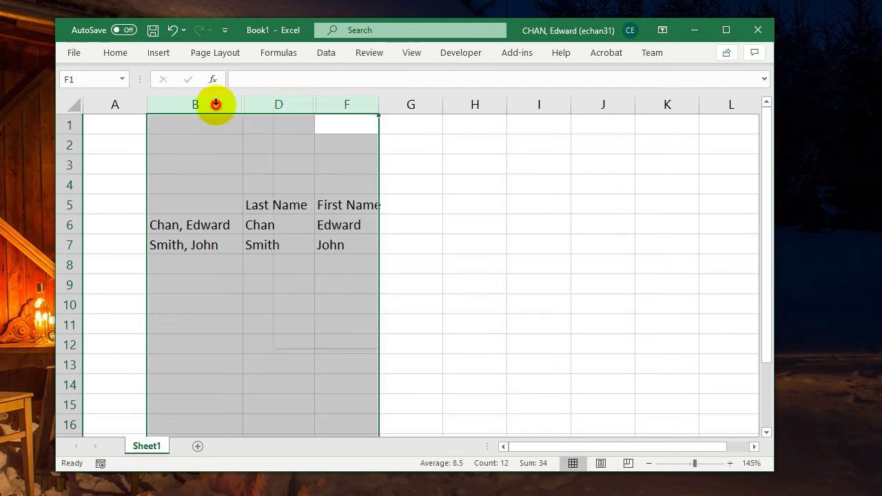
pyautogui.moveTo(199, 107); pyautogui.dragTo(339, 114)
pyautogui.rightClick(278, 104)
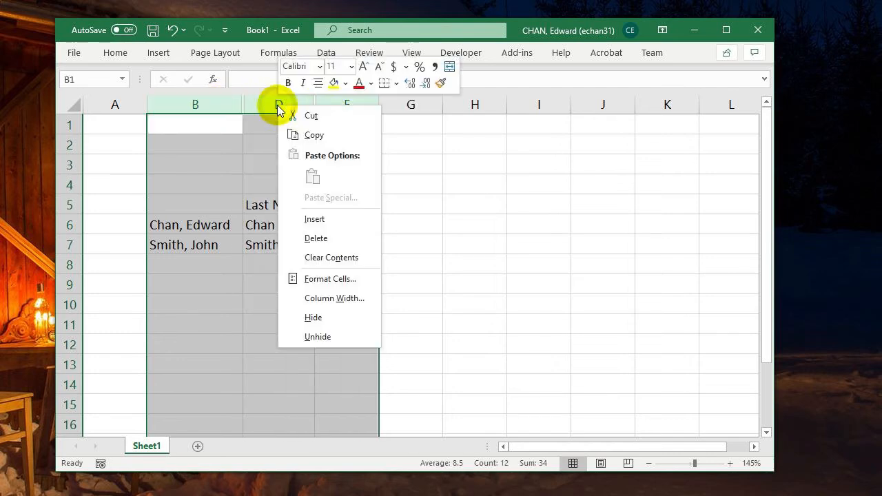
pyautogui.click(332, 338)
pyautogui.click(307, 244)
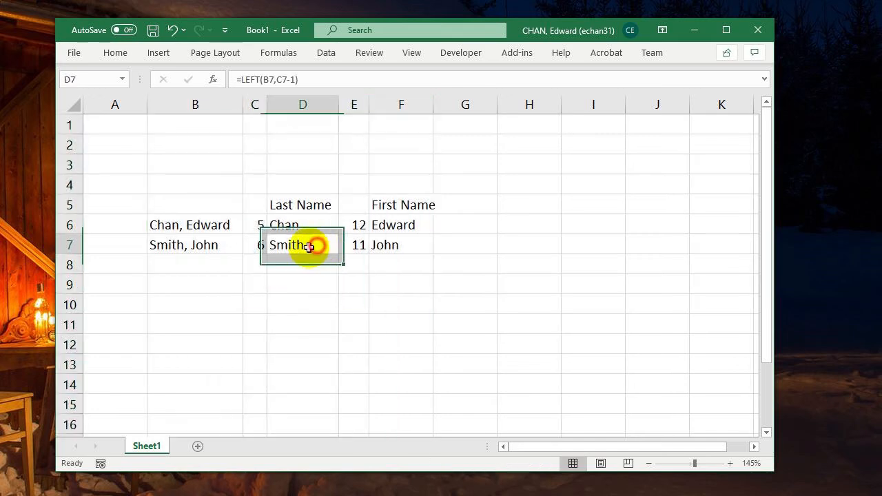
# - Examine the SEARCH formula in C6 and the C6 reference inside D6's LEFT formula, leaving both unedited
pyautogui.click(257, 229)
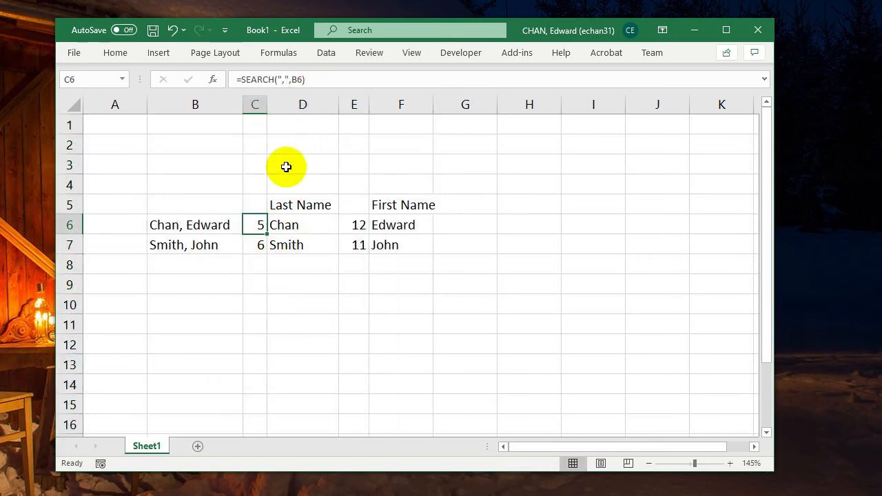
pyautogui.click(306, 225)
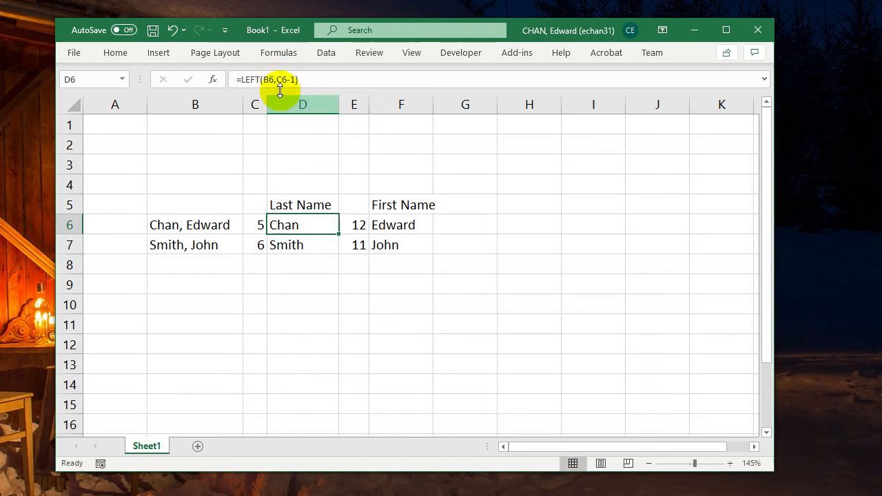
pyautogui.click(278, 80)
pyautogui.doubleClick(278, 80)
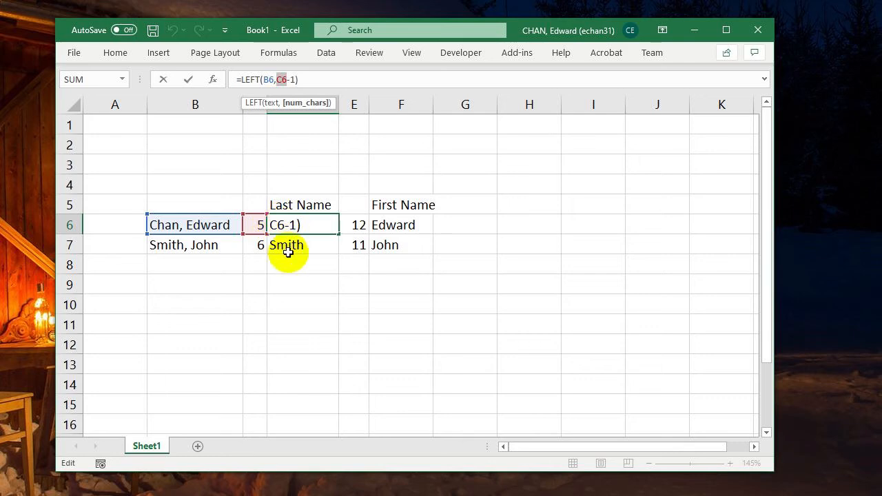
pyautogui.press('Escape')
# - Copy the text SEARCH(",",B6) from C6's formula without the equals sign, and leave the cell without editing it
pyautogui.click(256, 224)
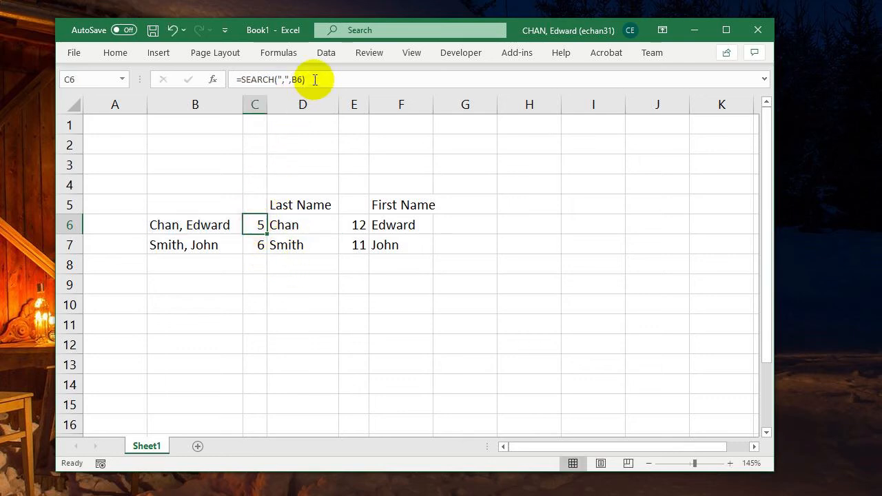
pyautogui.moveTo(308, 80); pyautogui.dragTo(245, 81)
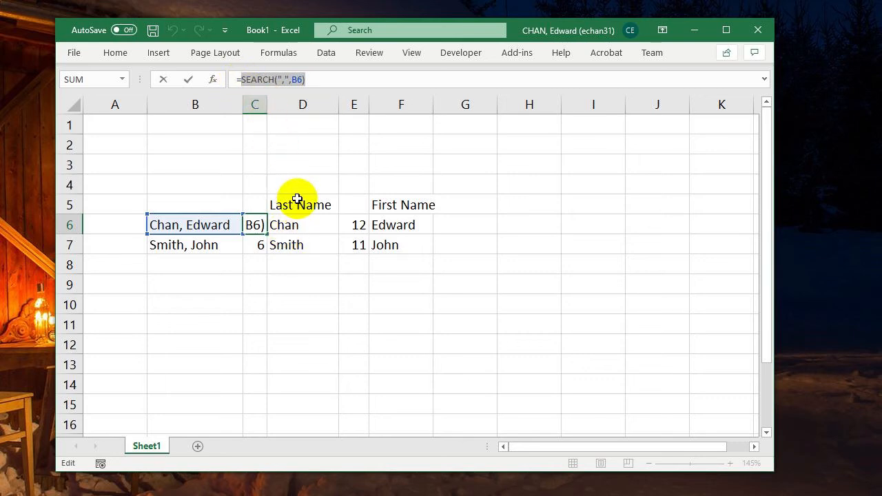
pyautogui.hotkey('ctrl', 'c')
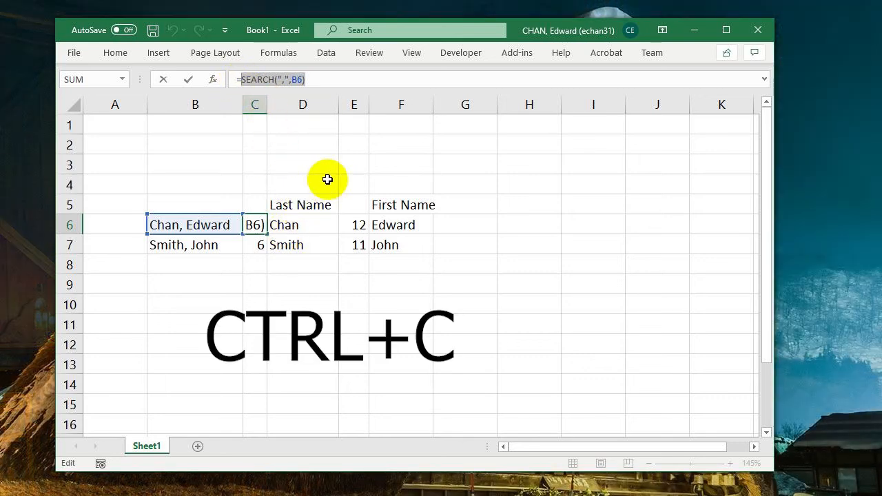
pyautogui.click(298, 223)
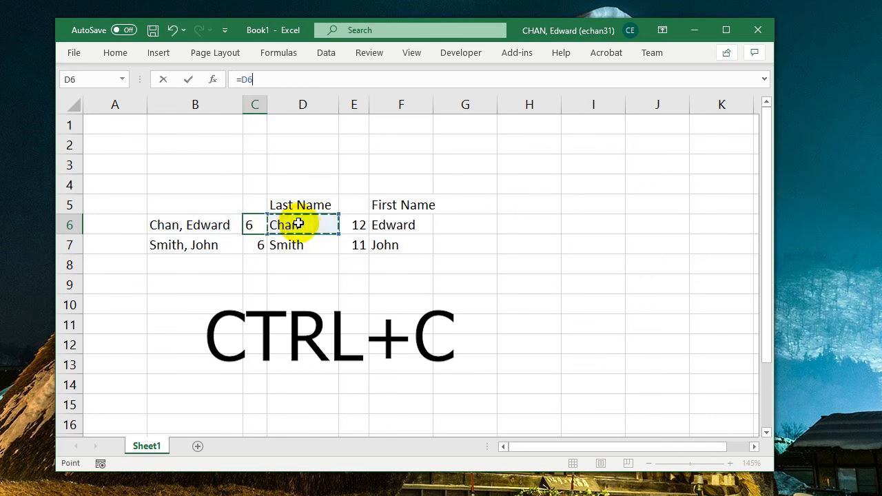
pyautogui.click(296, 185)
pyautogui.press('Escape')
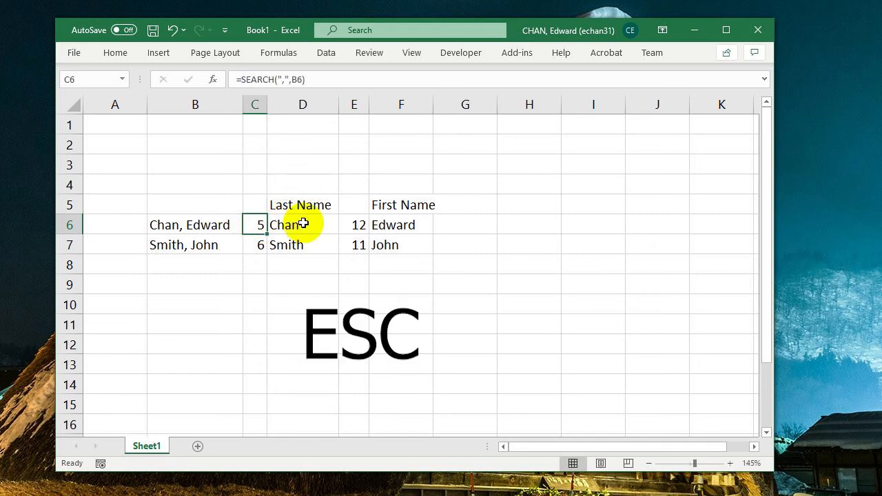
# - Replace the C6 reference in D6's formula with the copied SEARCH text, giving =LEFT(B6,SEARCH(",",B6)-1)
pyautogui.click(304, 225)
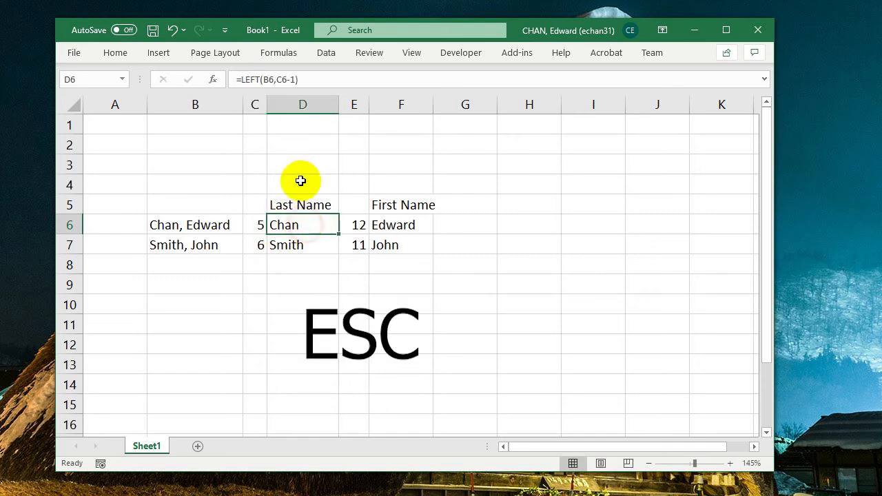
pyautogui.click(278, 80)
pyautogui.moveTo(288, 80); pyautogui.dragTo(289, 79)
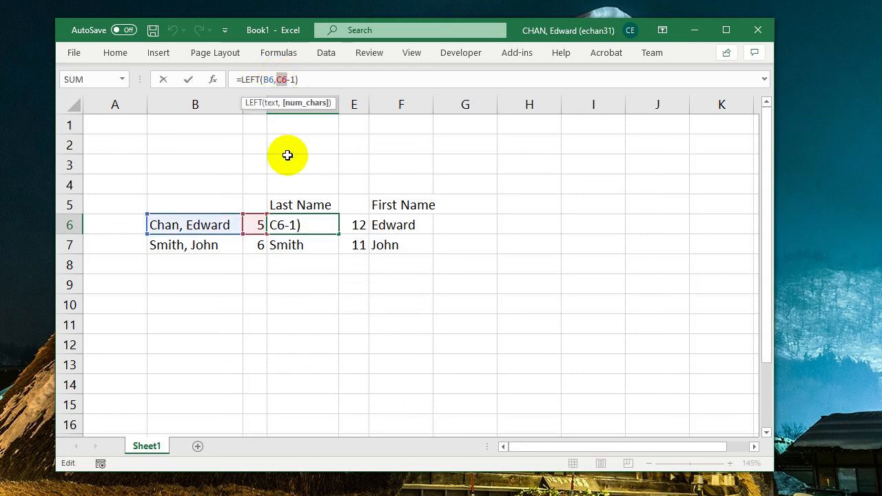
pyautogui.hotkey('ctrl', 'v')
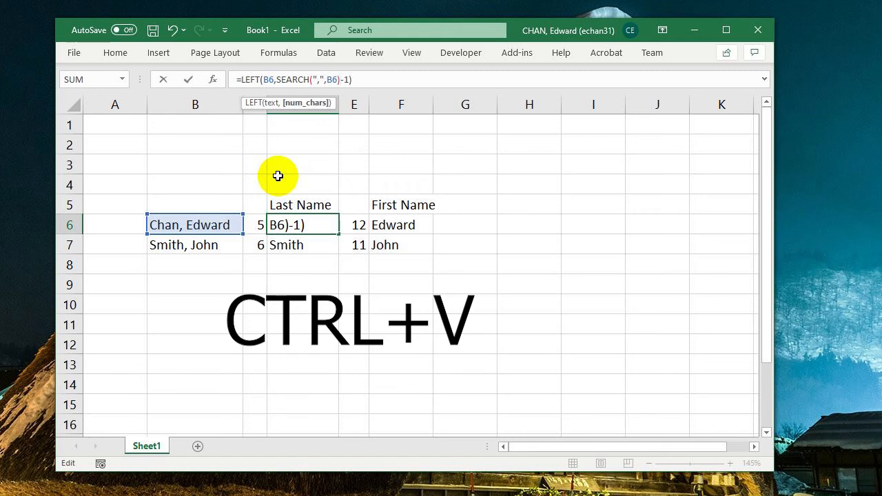
pyautogui.press('Return')
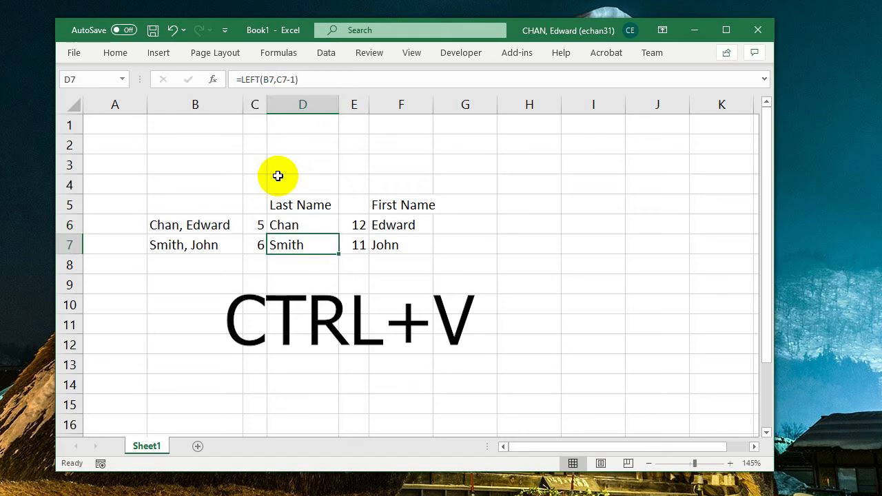
# - Clear the SEARCH helper cells C6 and C7, and fill the nested LEFT formula from D6 down to D7
pyautogui.click(256, 224)
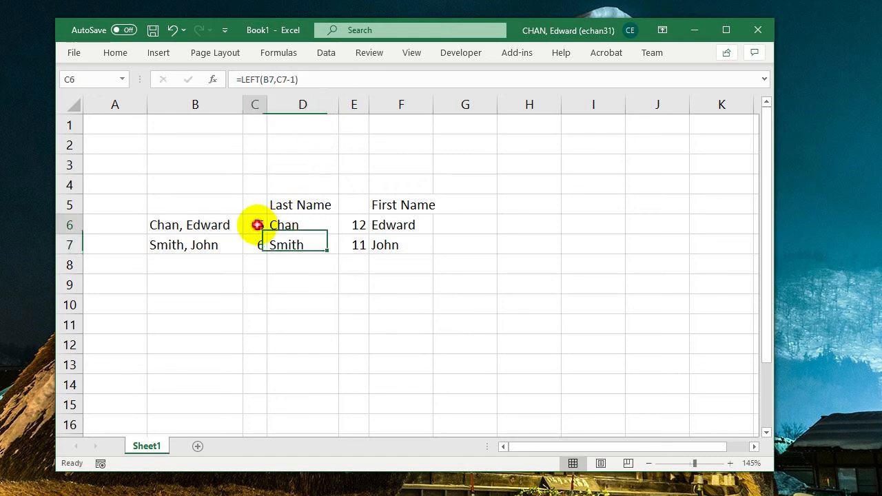
pyautogui.click(301, 226)
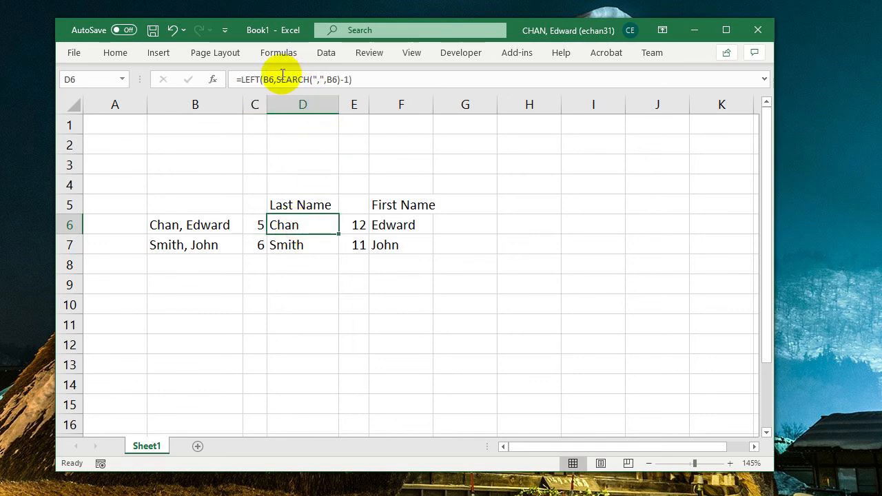
pyautogui.click(252, 229)
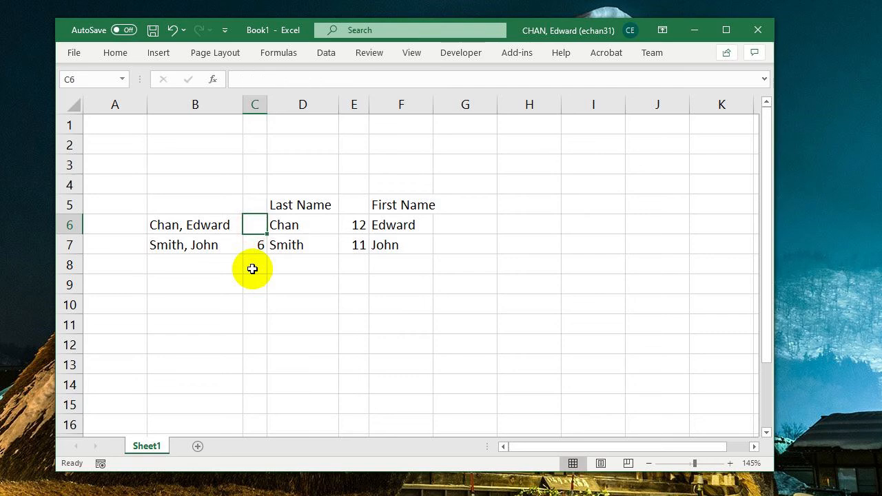
pyautogui.click(297, 227)
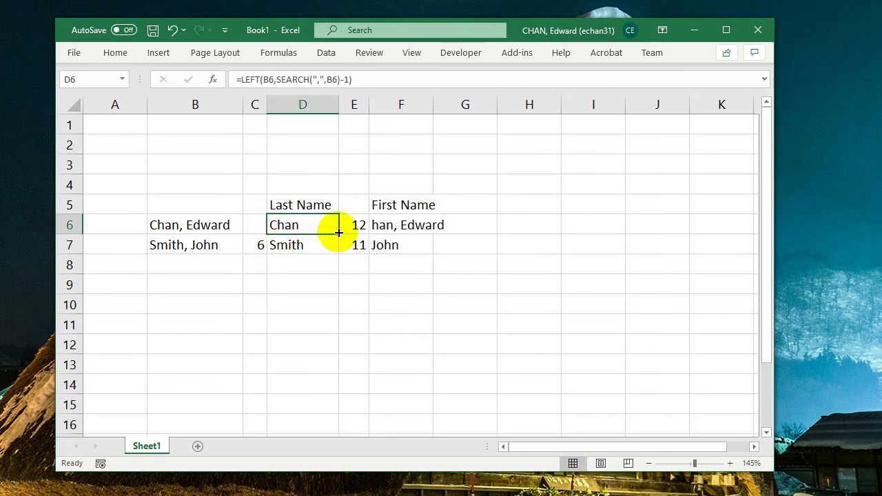
pyautogui.moveTo(338, 233); pyautogui.dragTo(334, 254)
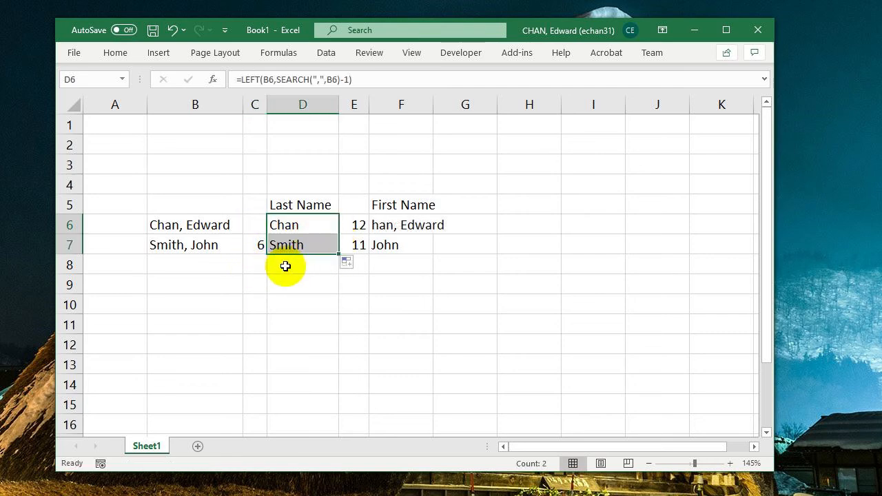
pyautogui.click(253, 245)
pyautogui.press('Delete')
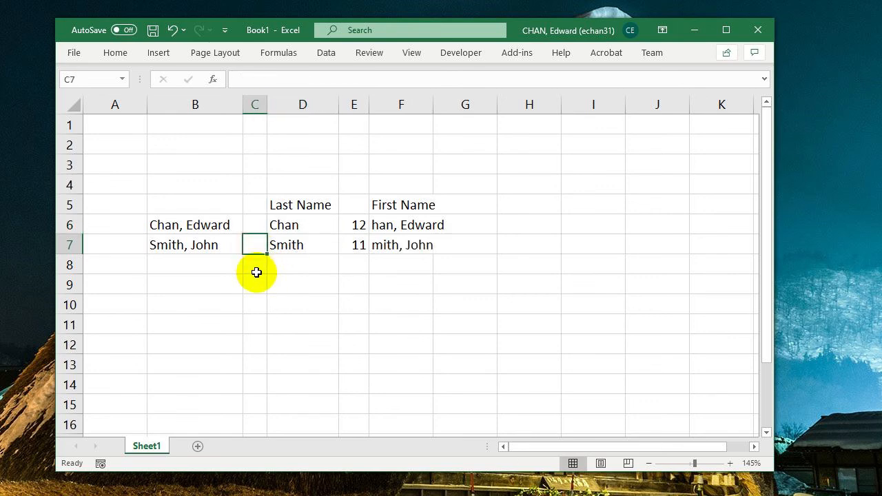
# - Check the RIGHT formula in F6, and undo the clearing of C6 and C7 along with the fill into D7
pyautogui.click(391, 222)
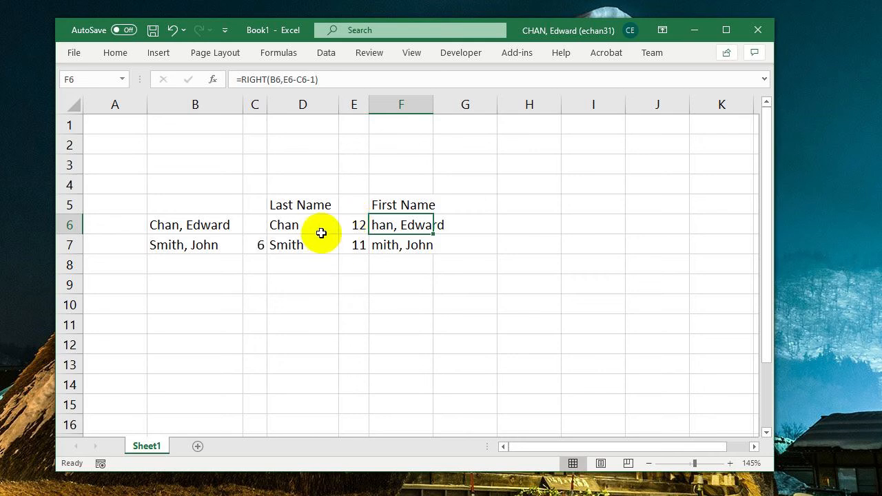
pyautogui.hotkey('ctrl', 'z')
pyautogui.hotkey('ctrl', 'z')
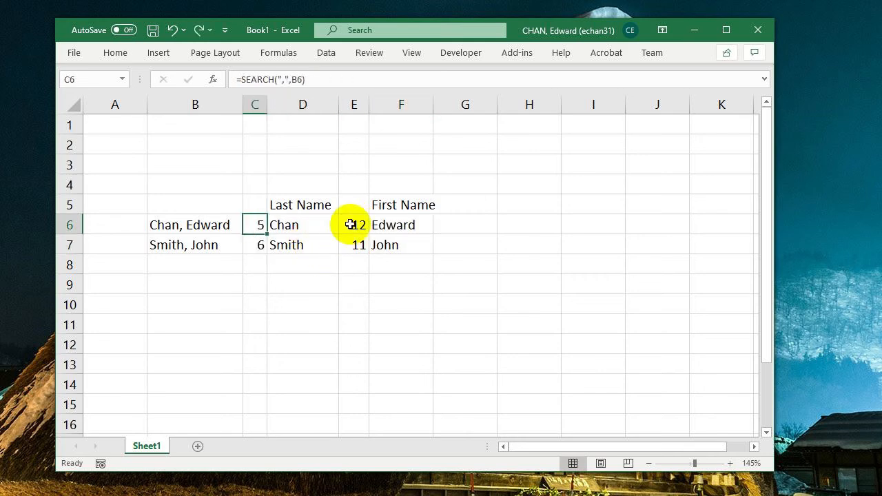
# - Check the formulas in D6 and F6, and copy the text SEARCH(",",B6) from C6's formula
pyautogui.click(302, 224)
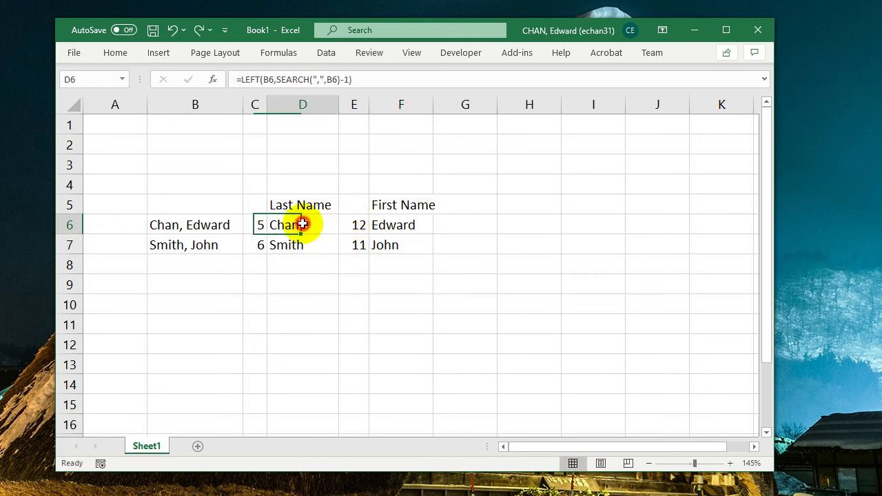
pyautogui.click(388, 225)
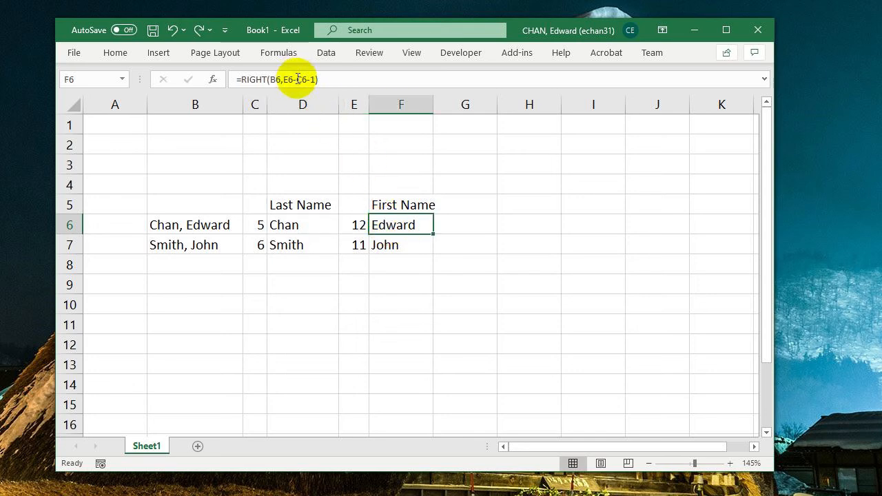
pyautogui.click(260, 221)
pyautogui.moveTo(317, 79); pyautogui.dragTo(242, 79)
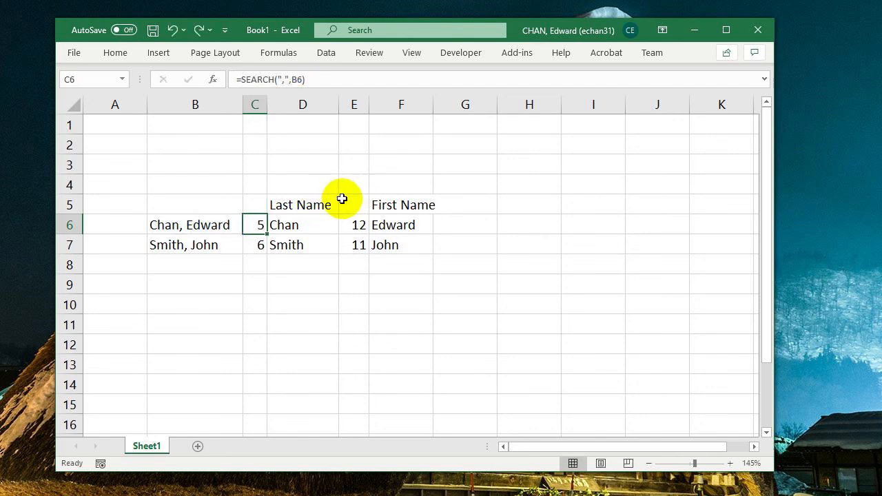
# - Replace the C6 reference in F6's formula with SEARCH(",",B6), giving =RIGHT(B6,E6-SEARCH(",",B6)-1)
pyautogui.click(393, 224)
pyautogui.click(302, 79)
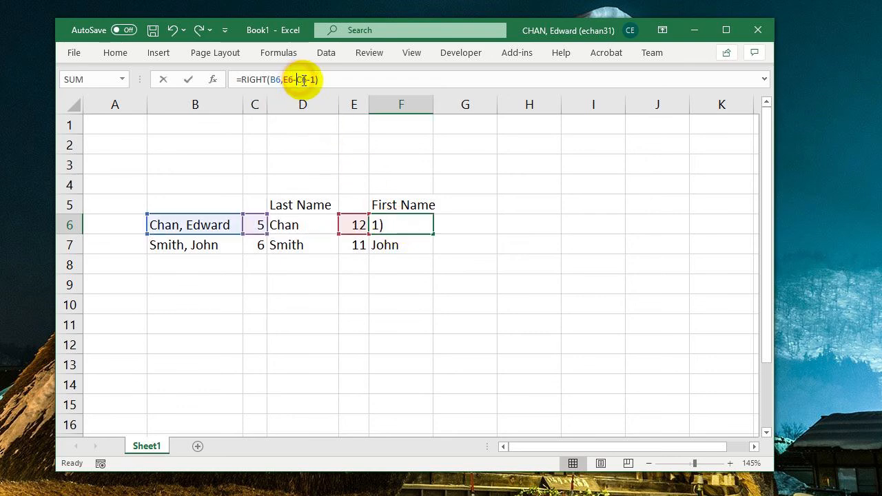
pyautogui.write('SEARCH(",",B6)')
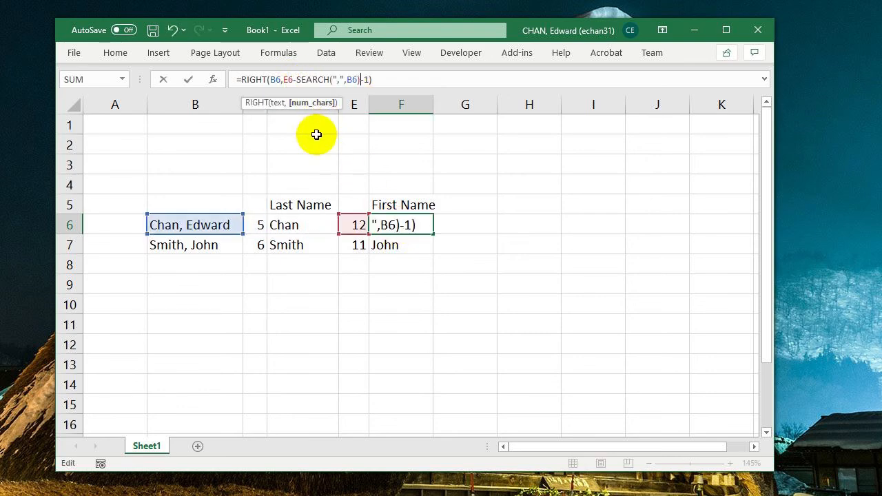
pyautogui.press('Return')
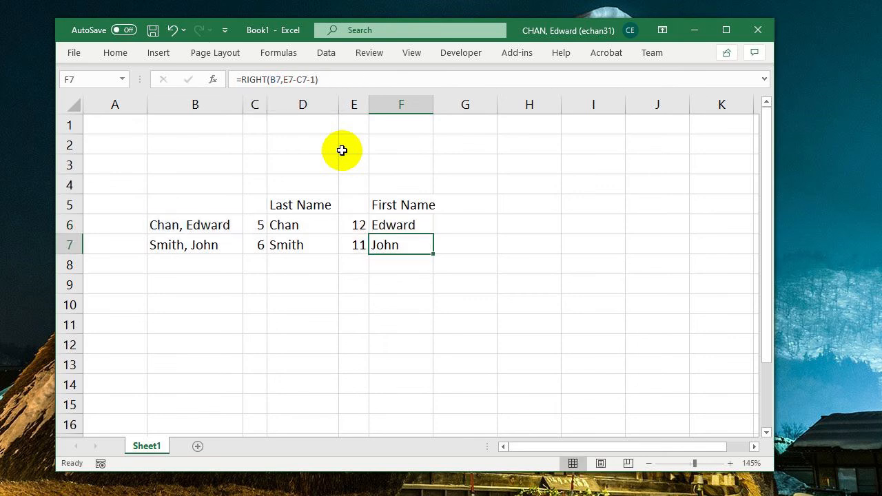
# - Copy LEN(B6) from E6's formula and replace the E6 reference in F6's formula with it, giving =RIGHT(B6,LEN(B6)-SEARCH(",",B6)-1)
pyautogui.click(394, 221)
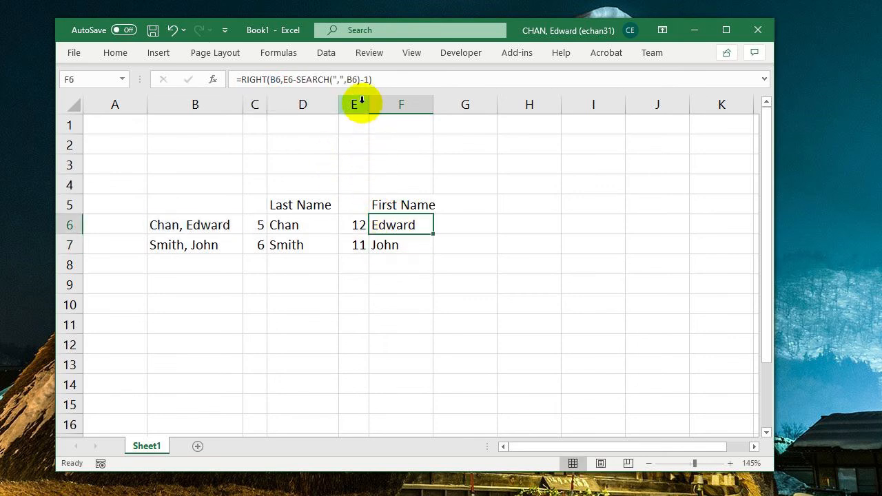
pyautogui.click(358, 224)
pyautogui.moveTo(279, 80); pyautogui.dragTo(243, 79)
pyautogui.hotkey('ctrl', 'c')
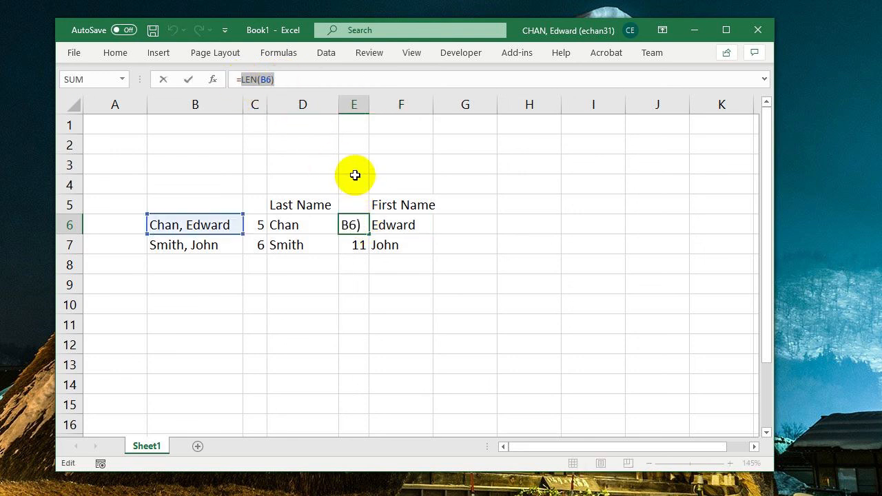
pyautogui.press('Escape')
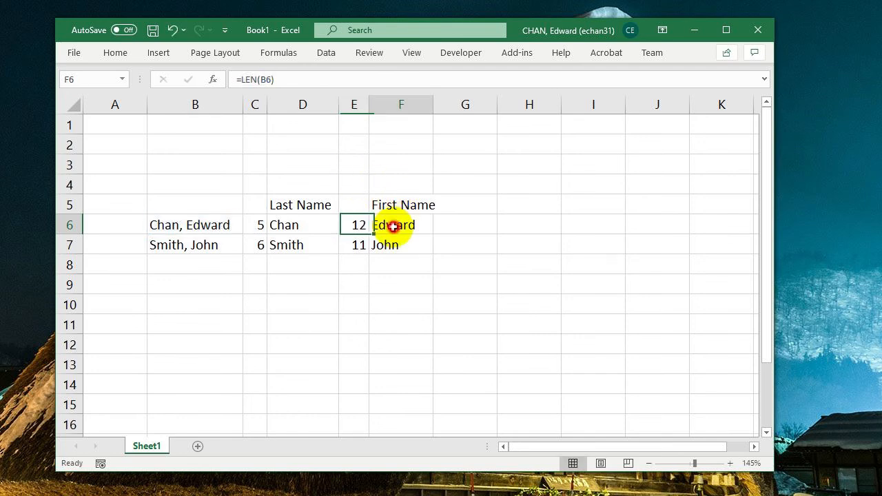
pyautogui.click(390, 226)
pyautogui.doubleClick(286, 80)
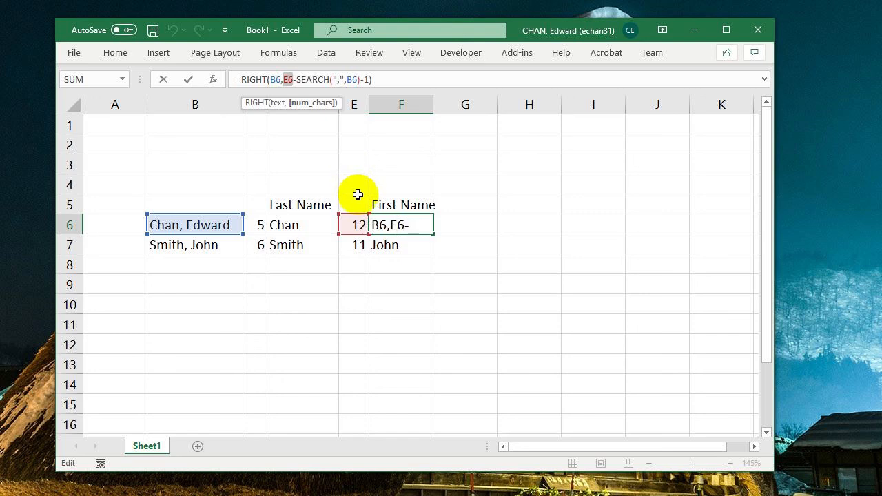
pyautogui.hotkey('ctrl', 'v')
pyautogui.press('Return')
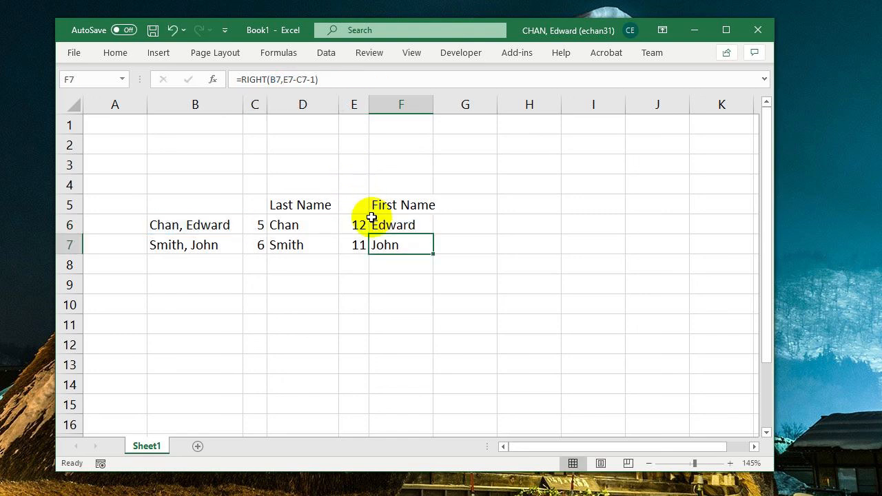
# - Clear the helper cells E6 and C6, and fill the nested RIGHT formula from F6 down to F7
pyautogui.click(366, 222)
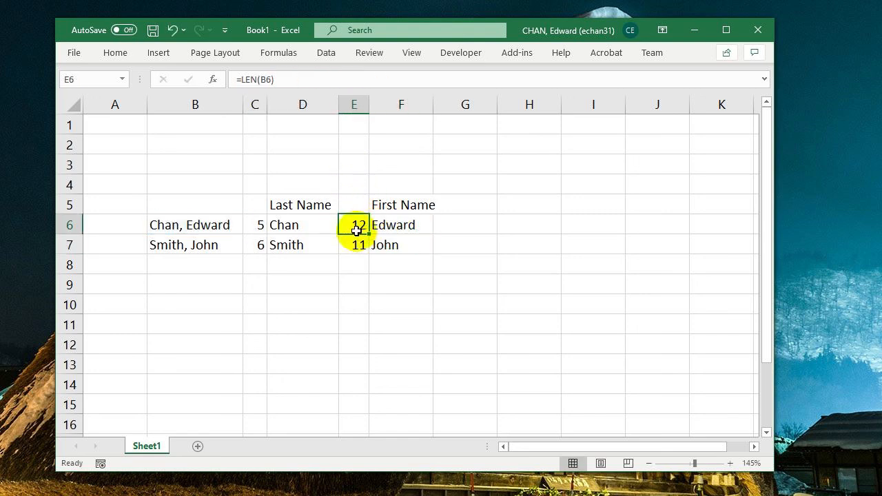
pyautogui.press('Delete')
pyautogui.click(251, 231)
pyautogui.press('Delete')
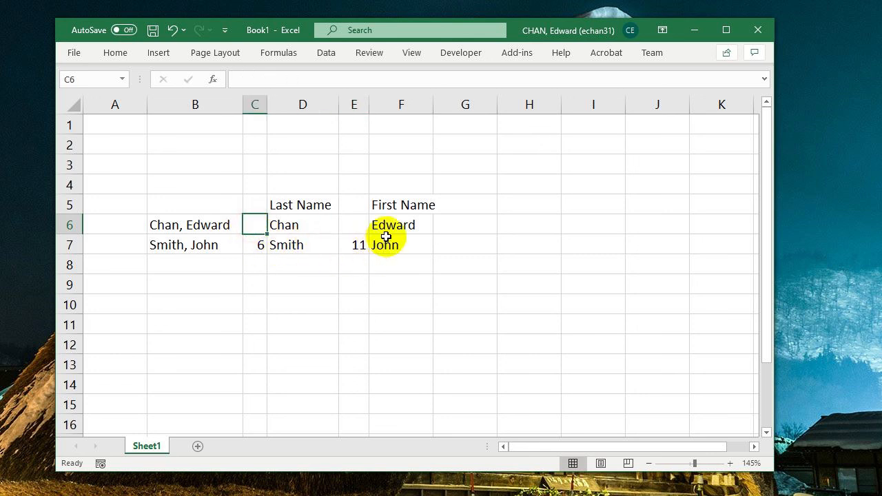
pyautogui.click(392, 229)
pyautogui.moveTo(436, 235); pyautogui.dragTo(400, 250)
# - Delete the LEN helper column E and the SEARCH helper column C from the sheet
pyautogui.click(360, 245)
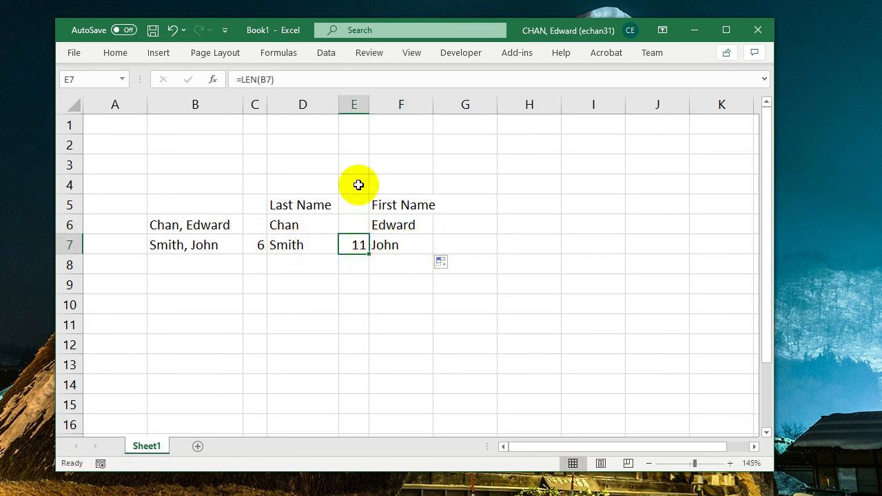
pyautogui.rightClick(353, 105)
pyautogui.click(384, 241)
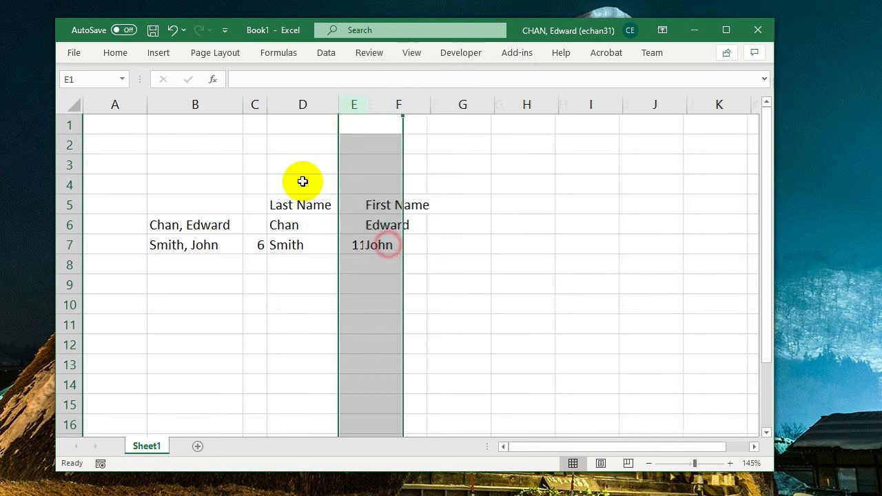
pyautogui.rightClick(254, 104)
pyautogui.click(288, 237)
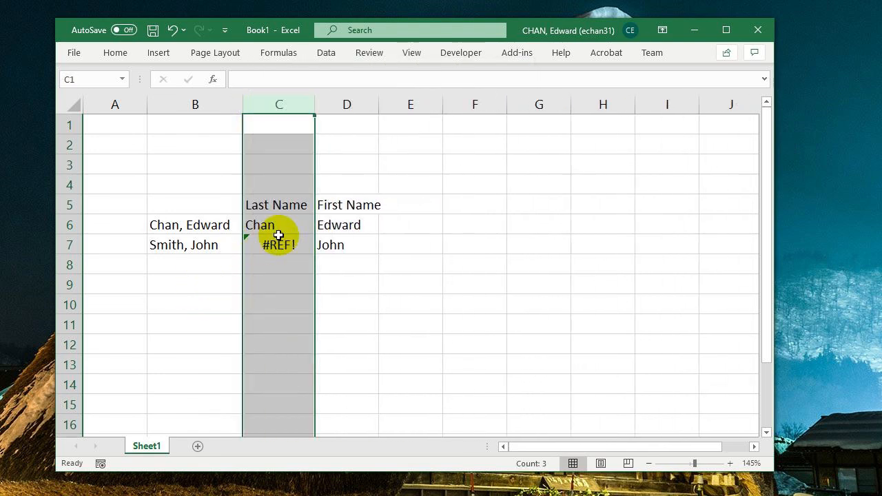
# - Fill the nested LEFT formula from C6 down to C7 under Last Name
pyautogui.click(284, 225)
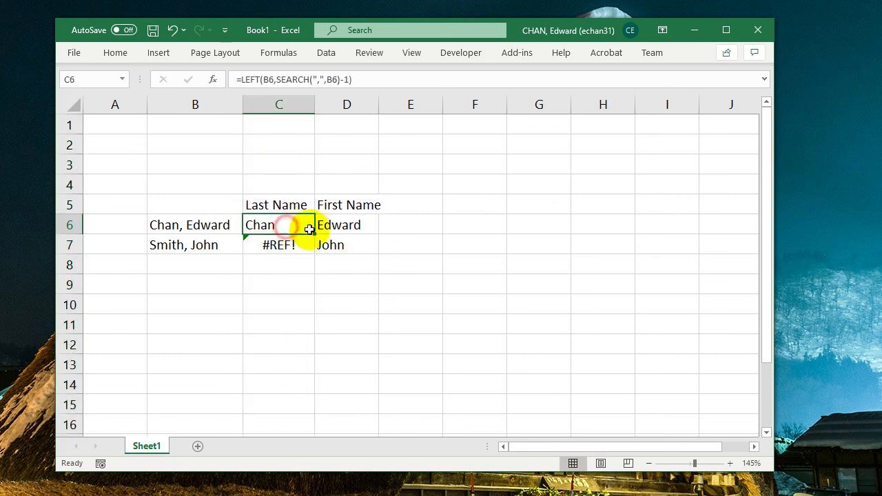
pyautogui.moveTo(314, 232); pyautogui.dragTo(310, 245)
pyautogui.click(280, 242)
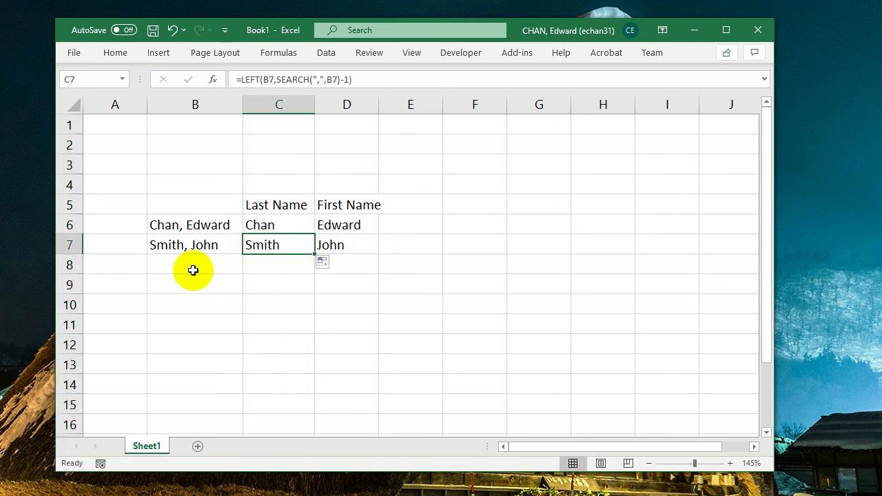
# - Enter a third full name in B8 as last name, comma, first name, and fill the formulas from C7:D7 down to row 8
pyautogui.click(232, 267)
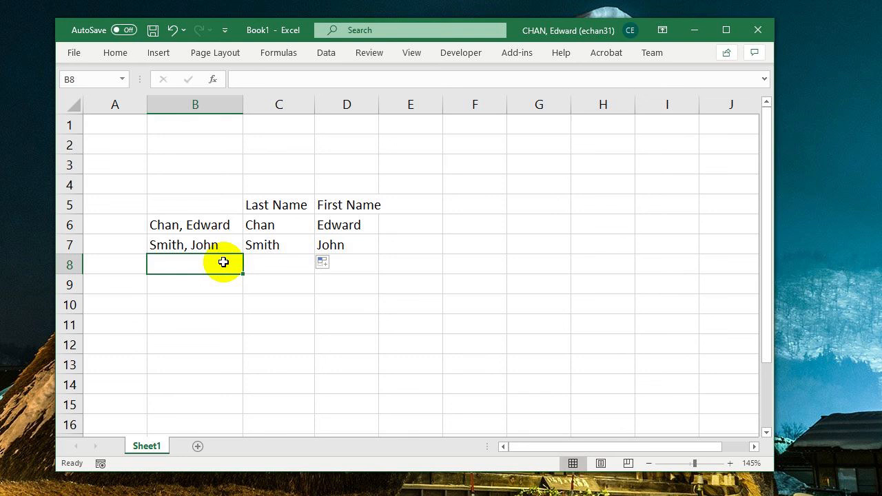
pyautogui.write('White, Caro')
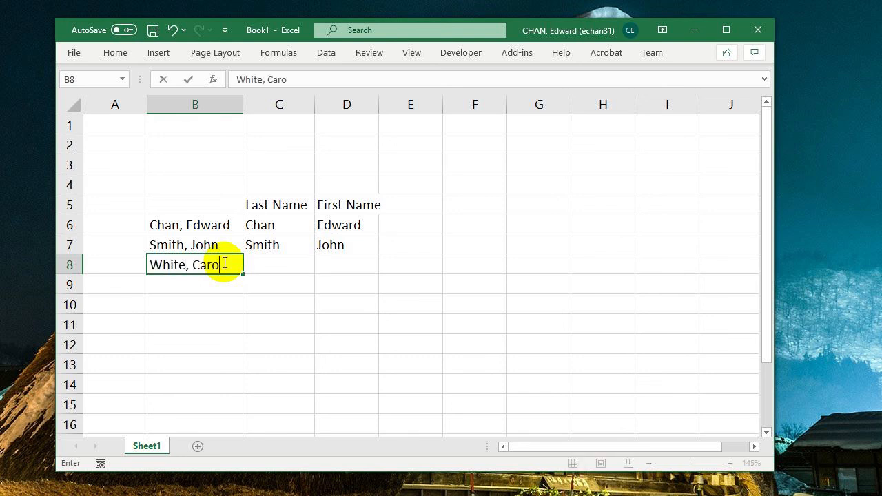
pyautogui.write('l')
pyautogui.press('Return')
pyautogui.moveTo(290, 245); pyautogui.dragTo(376, 269)
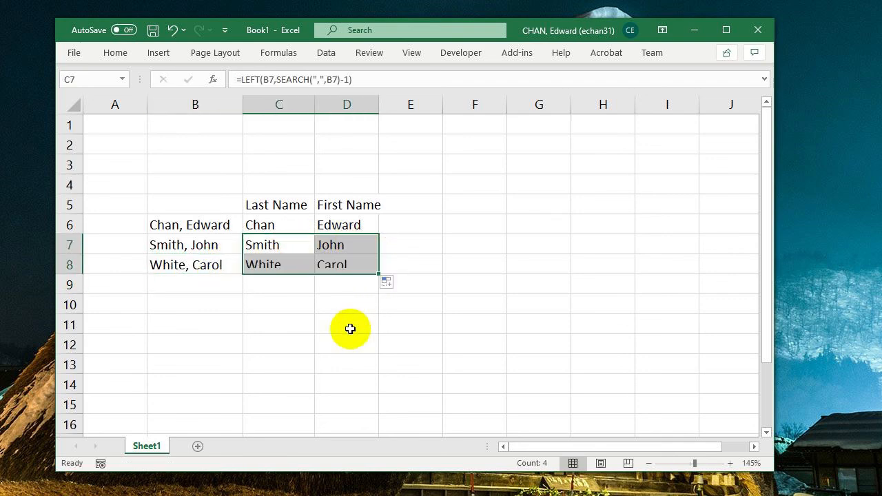
pyautogui.click(351, 329)
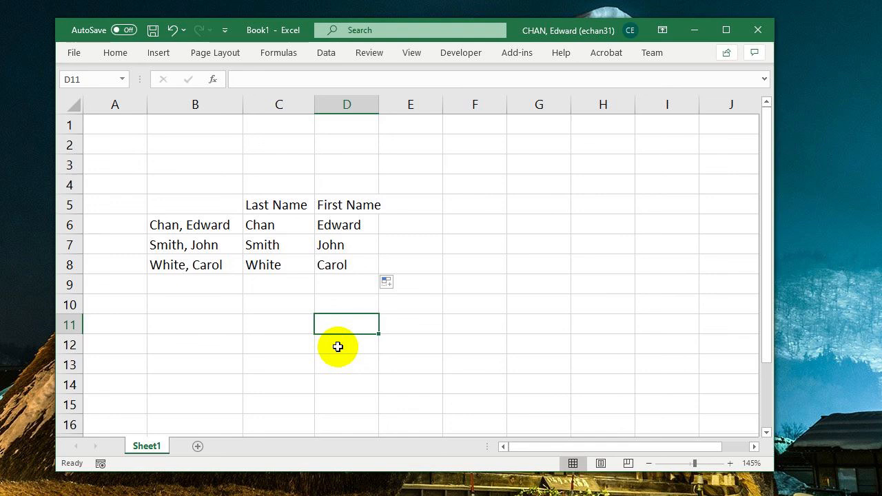